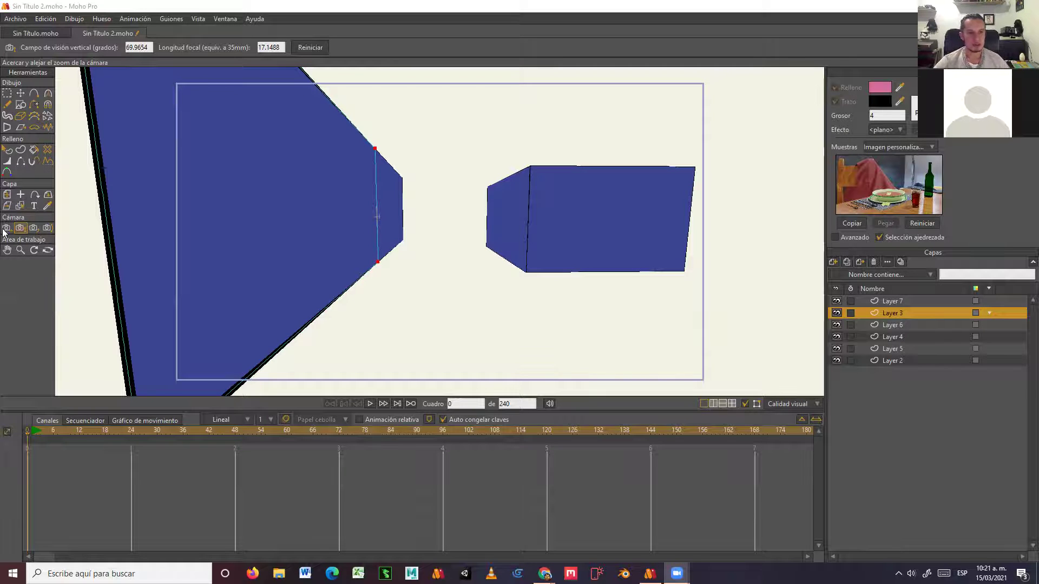
Narrow the camera's vertical field of view to about 63.5 degrees around the blue walls
drag(408, 281, 439, 292)
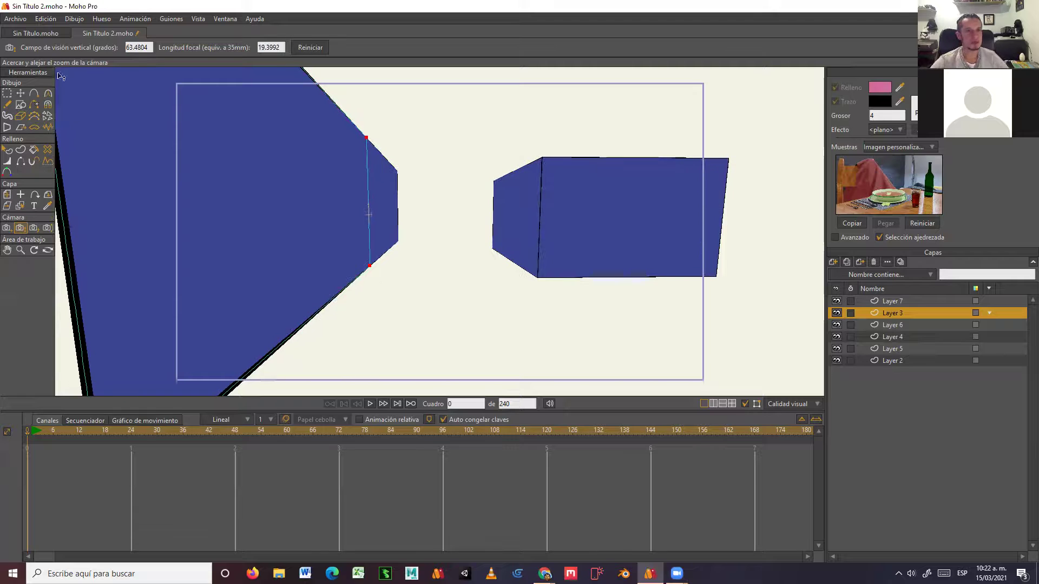
Create a new blank document
click(42, 32)
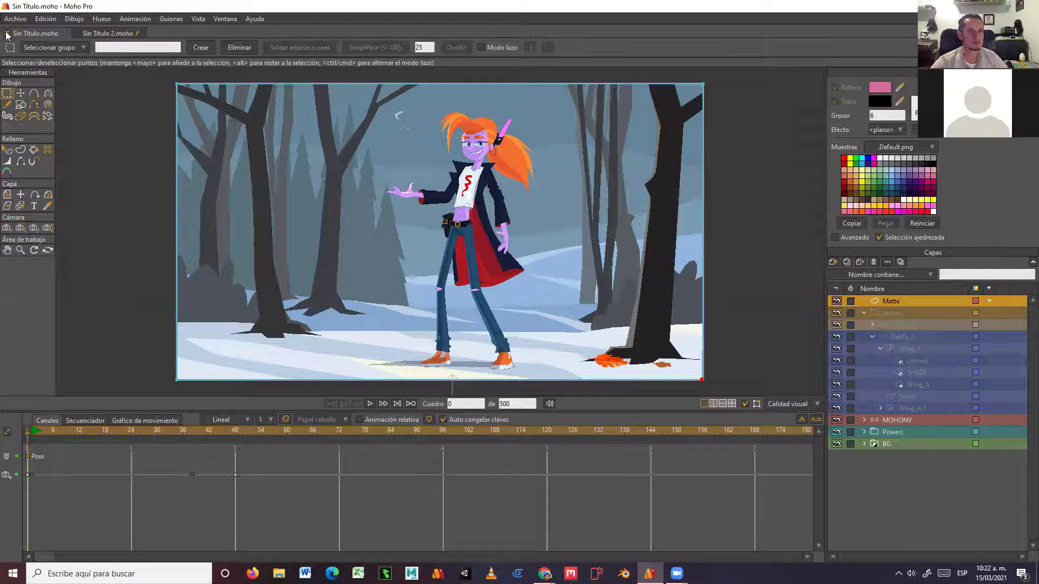
click(16, 22)
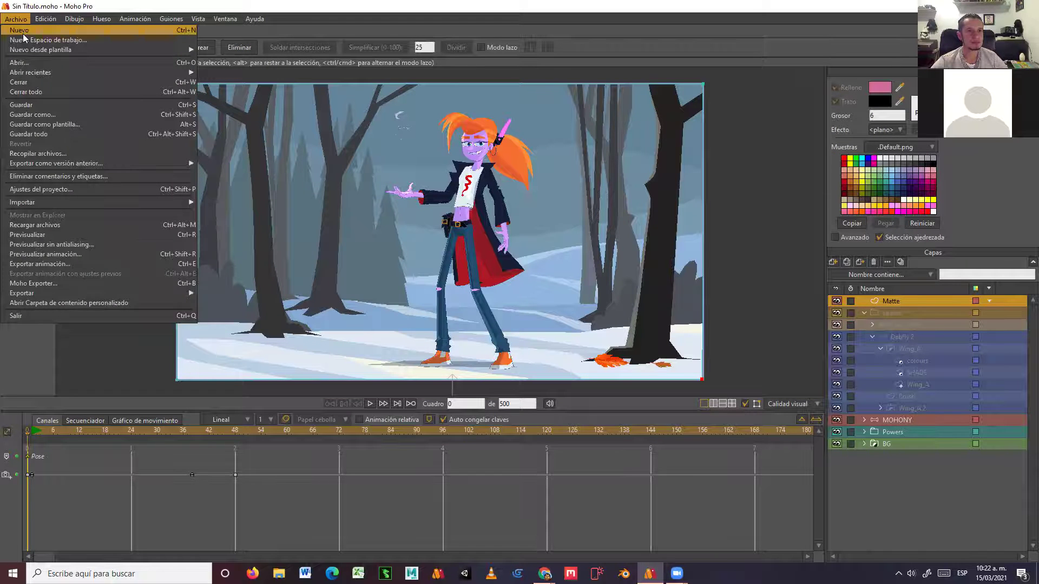
click(23, 34)
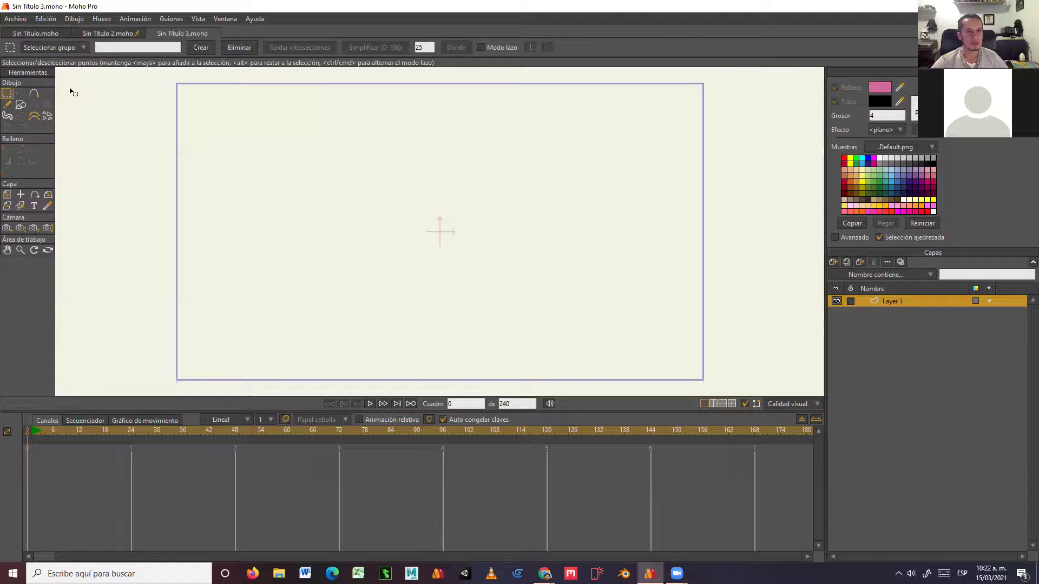
Close the Sin Título.moho project, keep Sin Título 2.moho open, and switch to Sin Título 3.moho
click(7, 35)
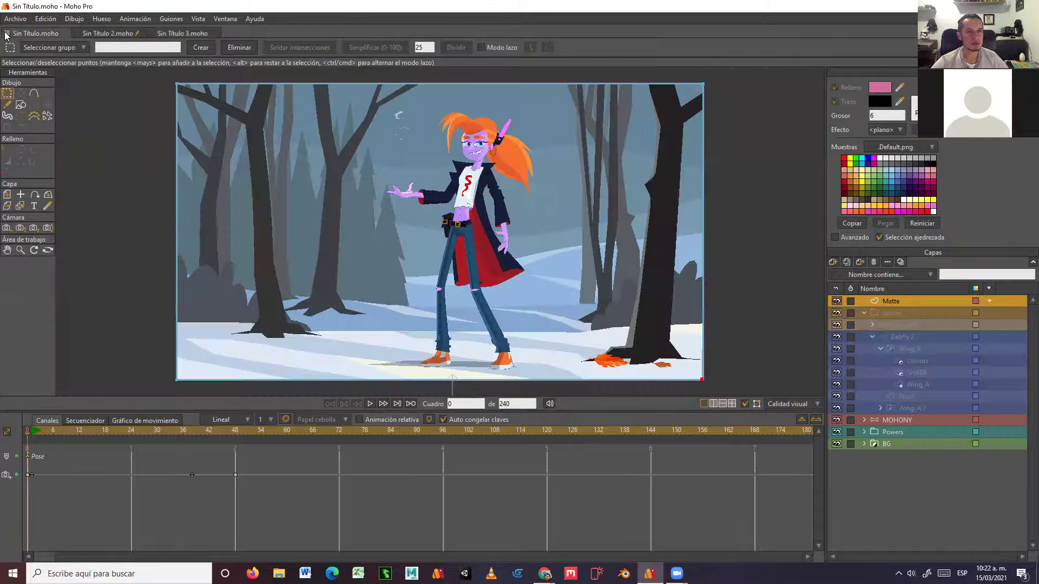
click(8, 34)
click(7, 34)
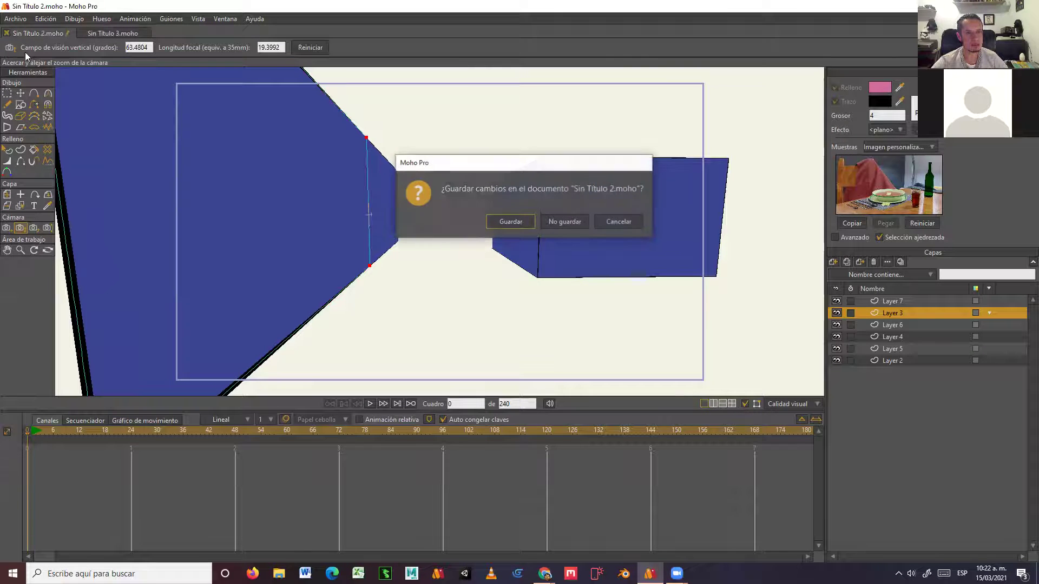
click(625, 223)
click(126, 33)
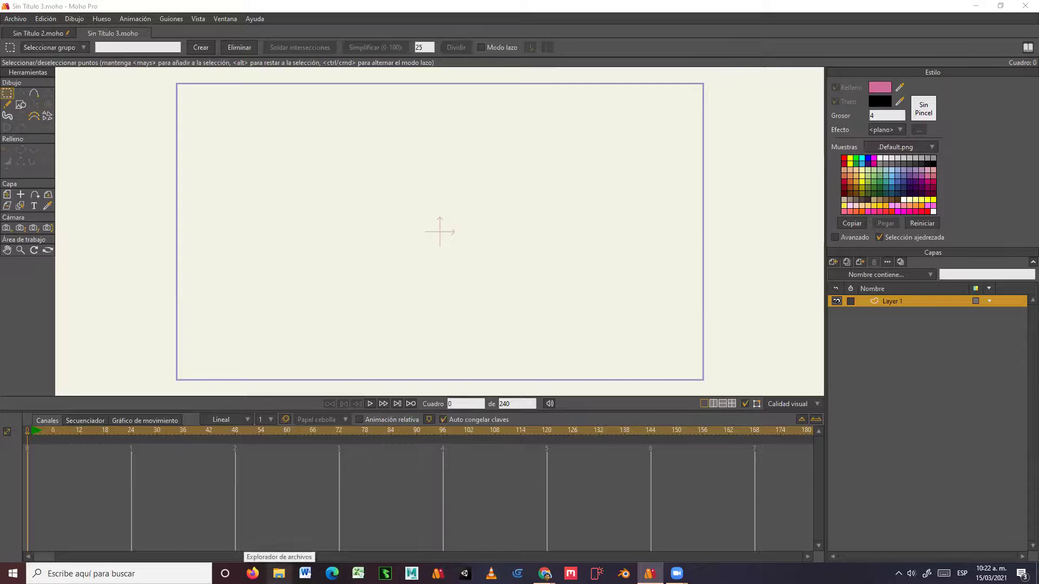
Import the OAV9A90 sky image from Disco local (D:) into the new document
click(284, 571)
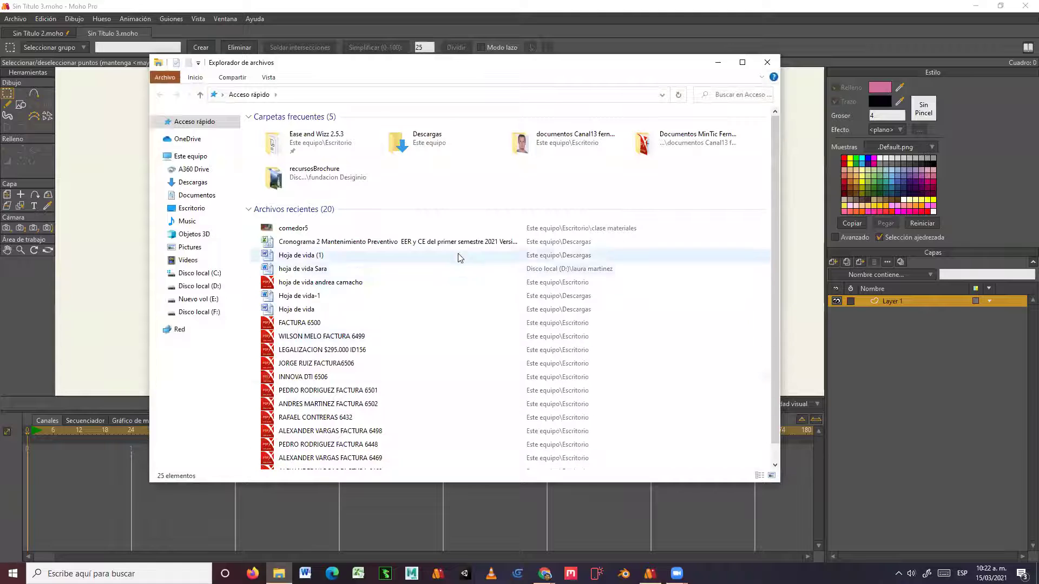
click(205, 288)
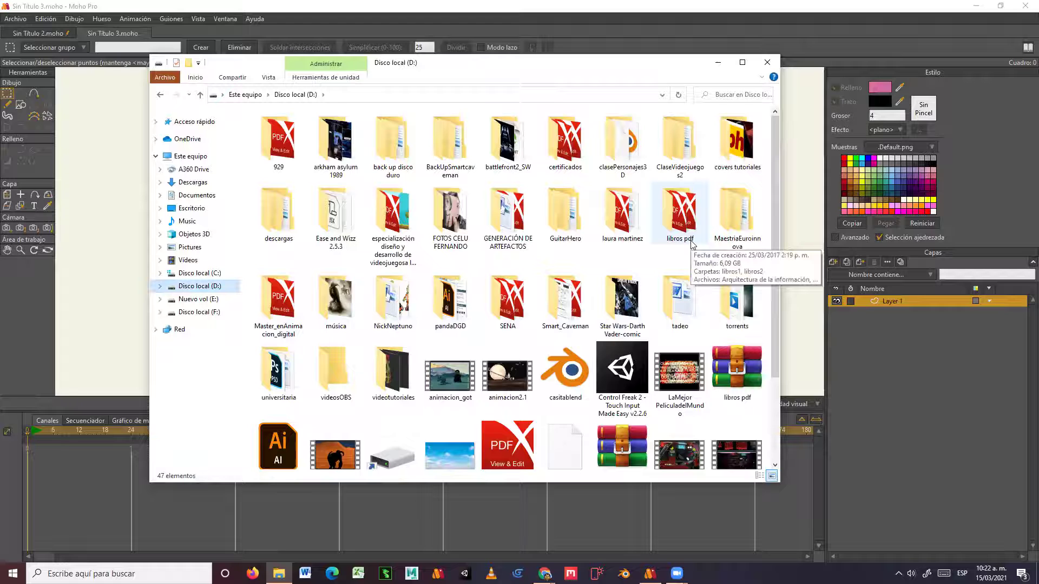
drag(774, 214, 769, 286)
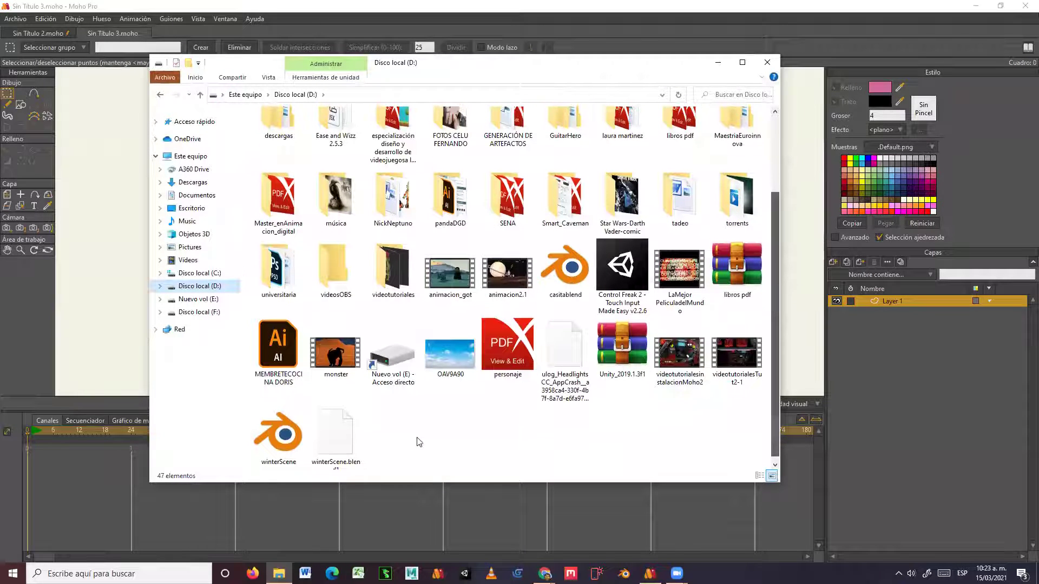
drag(468, 357, 100, 286)
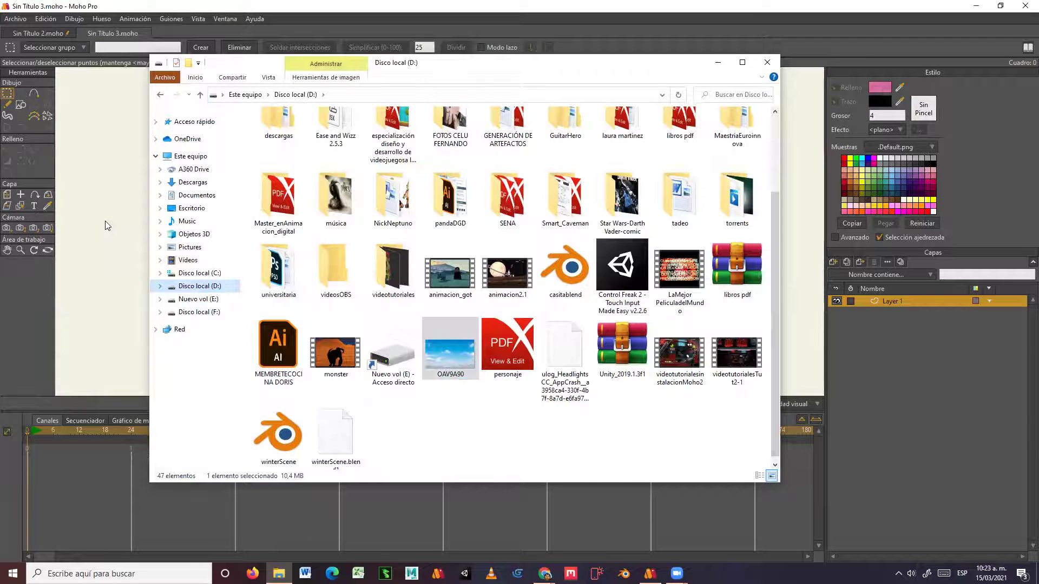
scroll(520, 255, down, 8)
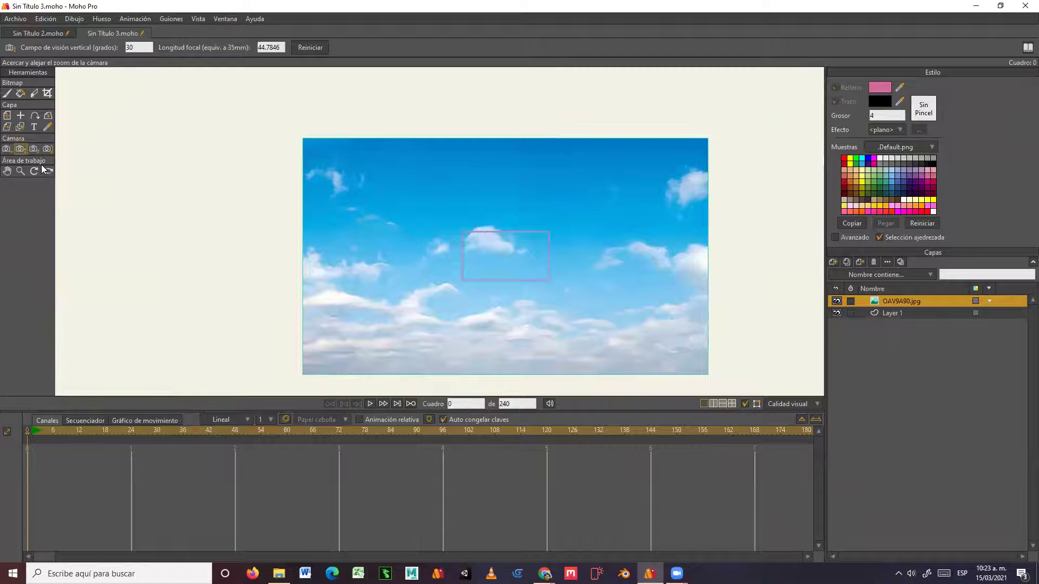
Scale the sky image layer down uniformly to about 0.1165 so it fits inside the camera frame
click(7, 115)
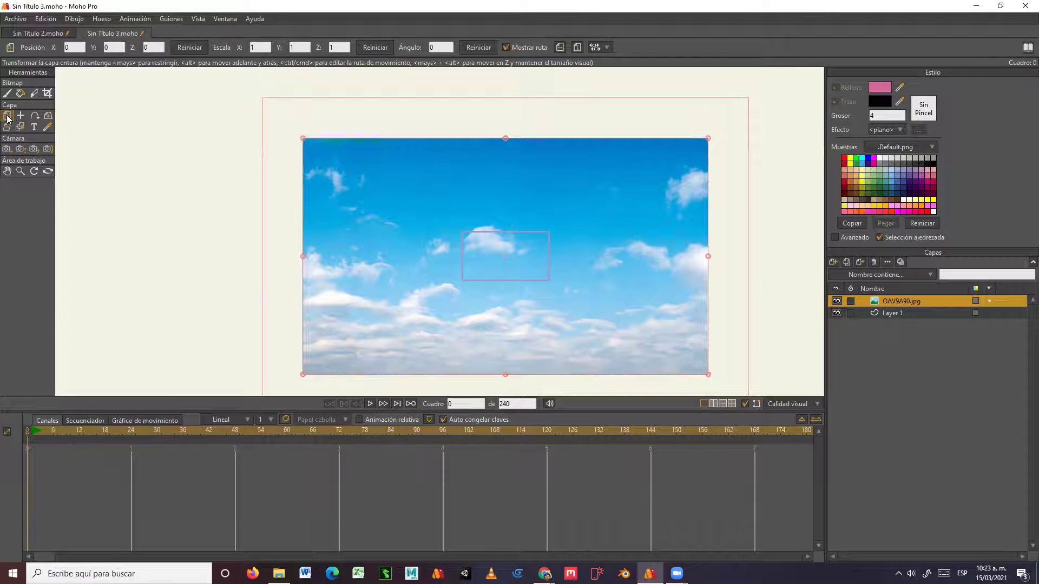
drag(709, 142, 548, 254)
scroll(563, 271, up, 3)
scroll(557, 262, up, 3)
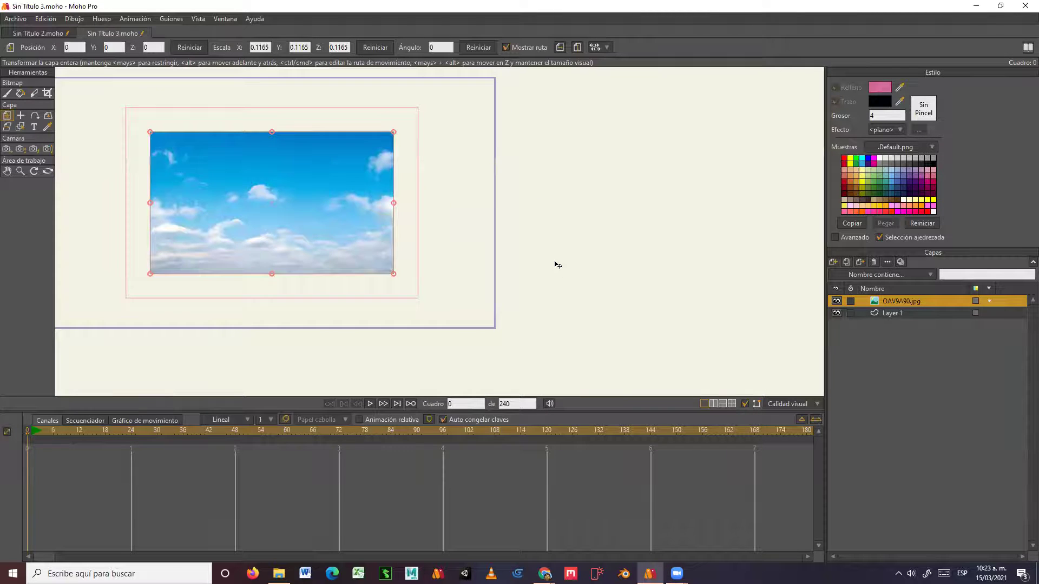
scroll(557, 261, down, 2)
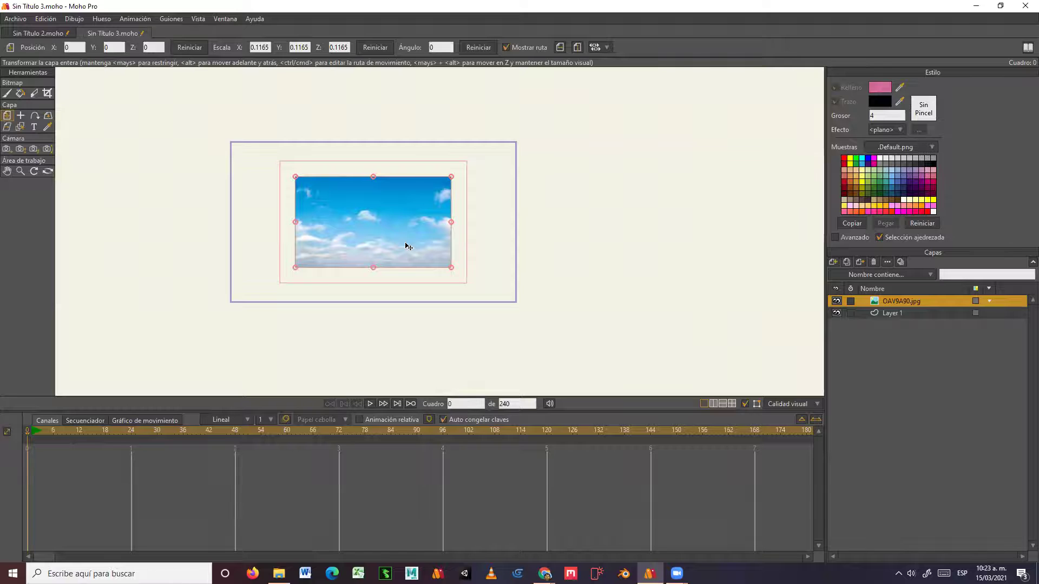
scroll(424, 252, up, 2)
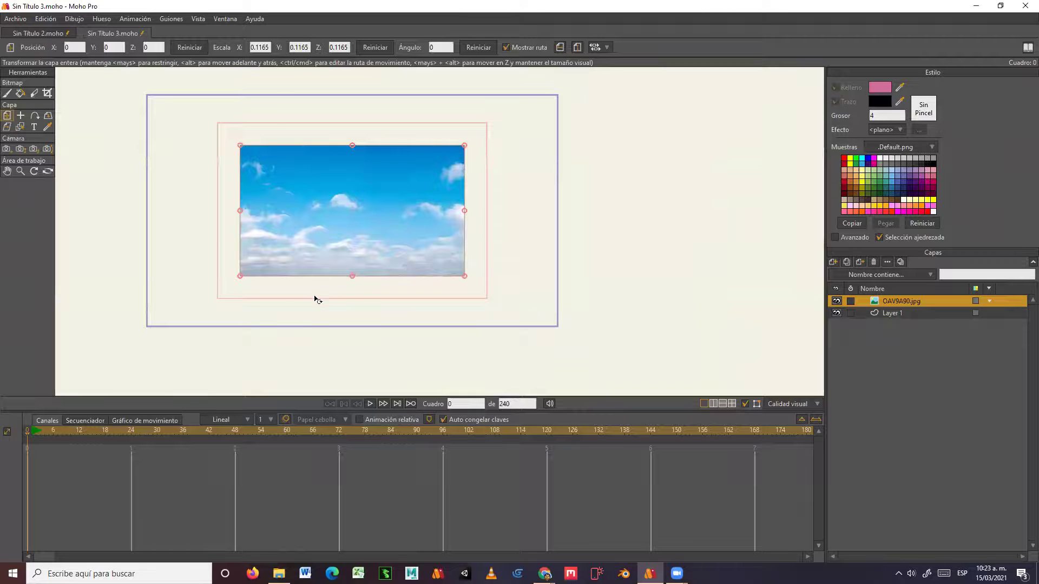
drag(172, 317, 250, 338)
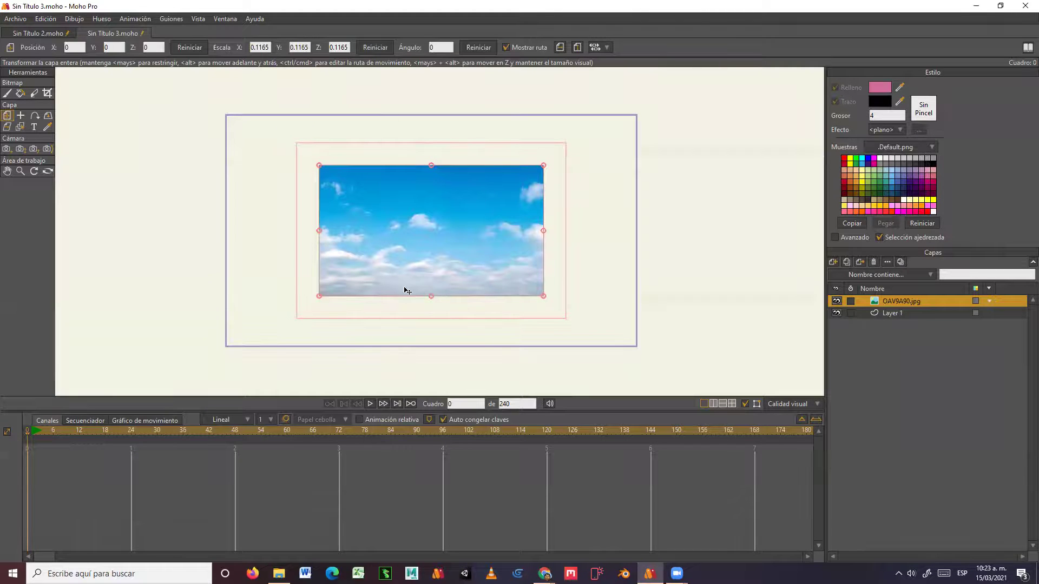
Pan and zoom the workspace around the sky image using the workspace view tools
click(8, 171)
drag(359, 213, 237, 248)
drag(297, 221, 399, 220)
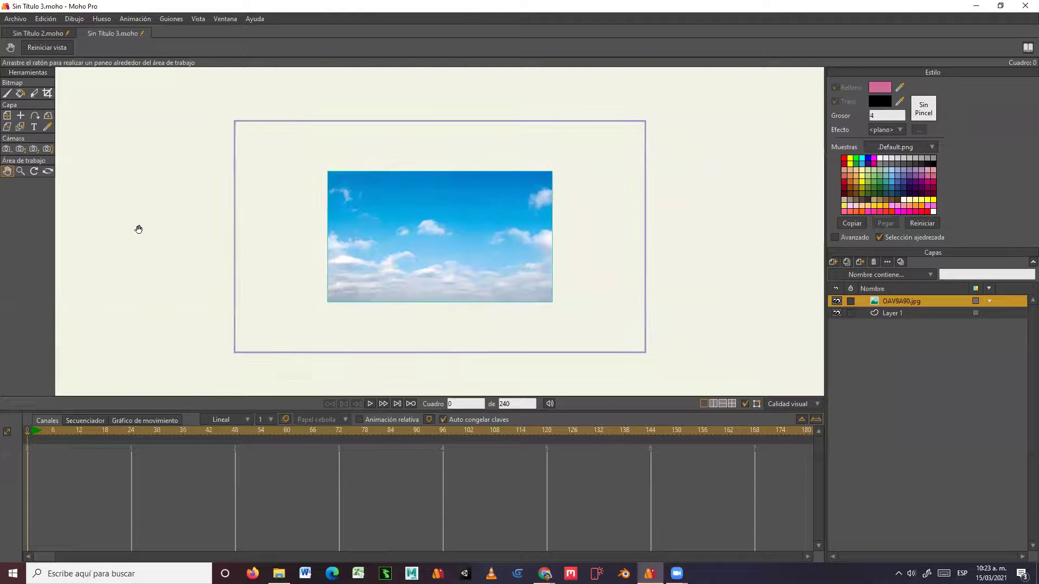
click(20, 171)
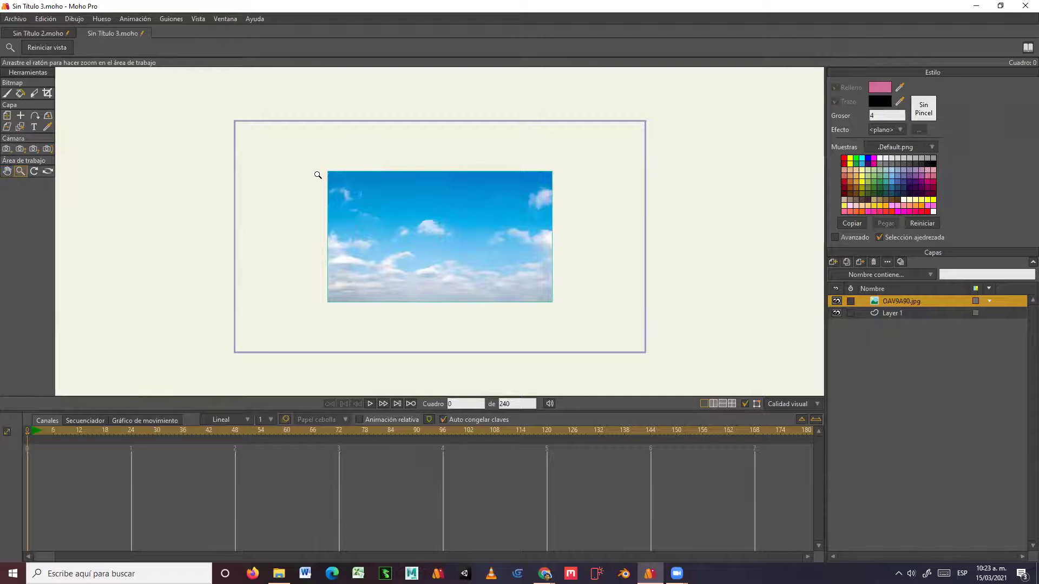
mouse_move(319, 161)
mouse_down()
mouse_move(364, 197)
mouse_move(800, 355)
mouse_move(644, 314)
mouse_move(308, 158)
mouse_move(304, 169)
mouse_move(803, 376)
mouse_move(288, 148)
mouse_move(561, 289)
mouse_move(352, 193)
mouse_move(656, 357)
mouse_move(343, 182)
mouse_move(631, 363)
mouse_move(317, 169)
mouse_up()
drag(568, 299, 420, 190)
Rotate the workspace around the sky image to inspect it at different angles, and reset the view
click(34, 171)
key(ctrl+r)
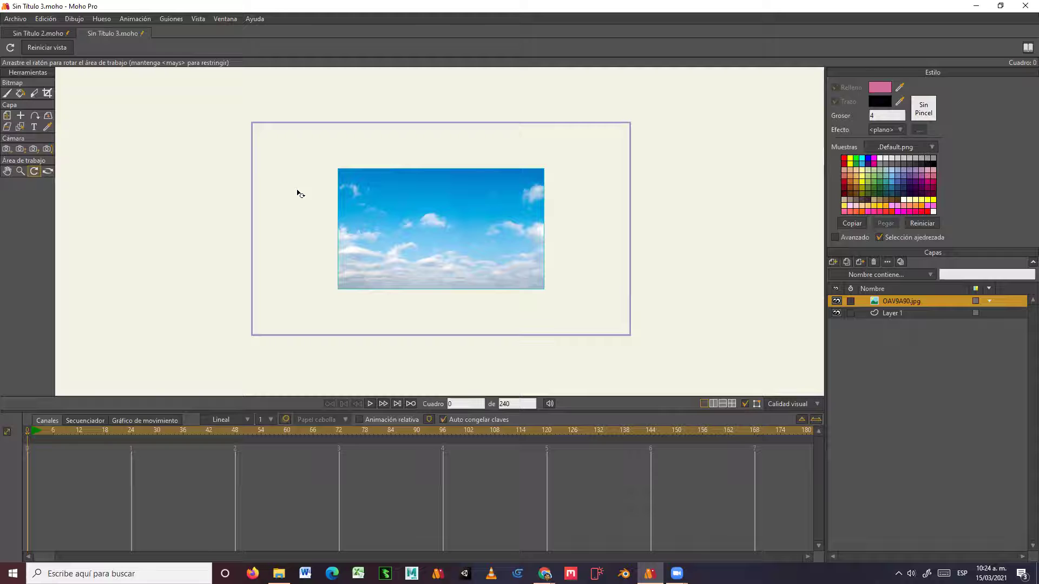
drag(296, 193, 411, 172)
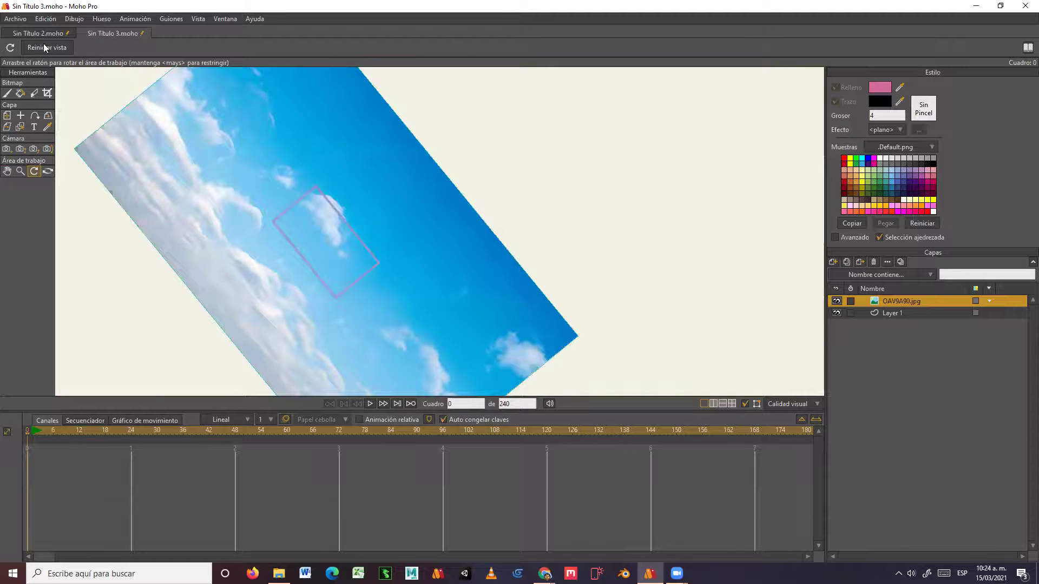
click(45, 19)
click(51, 37)
scroll(365, 277, up, 7)
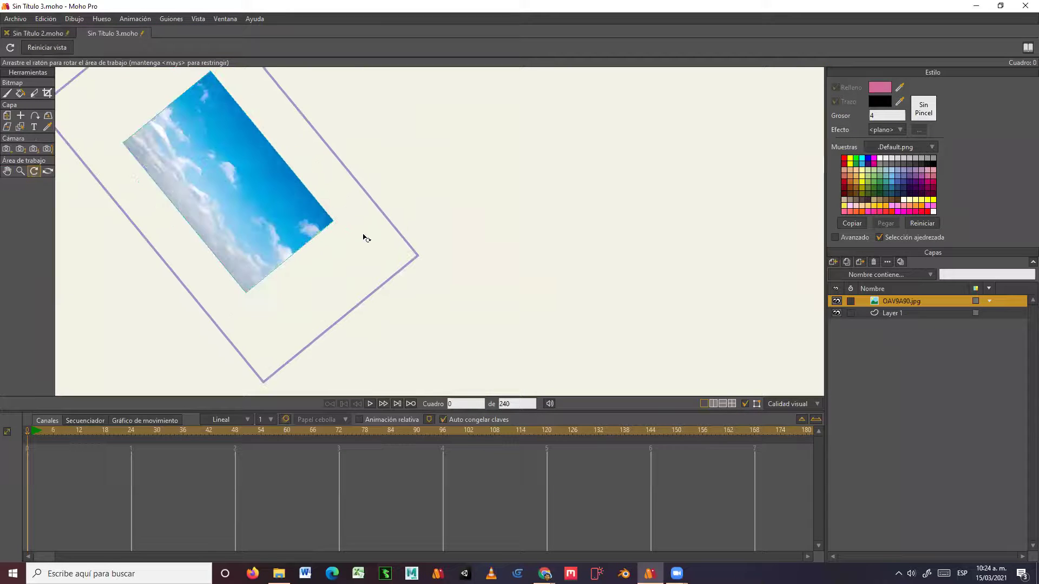
drag(317, 204, 409, 296)
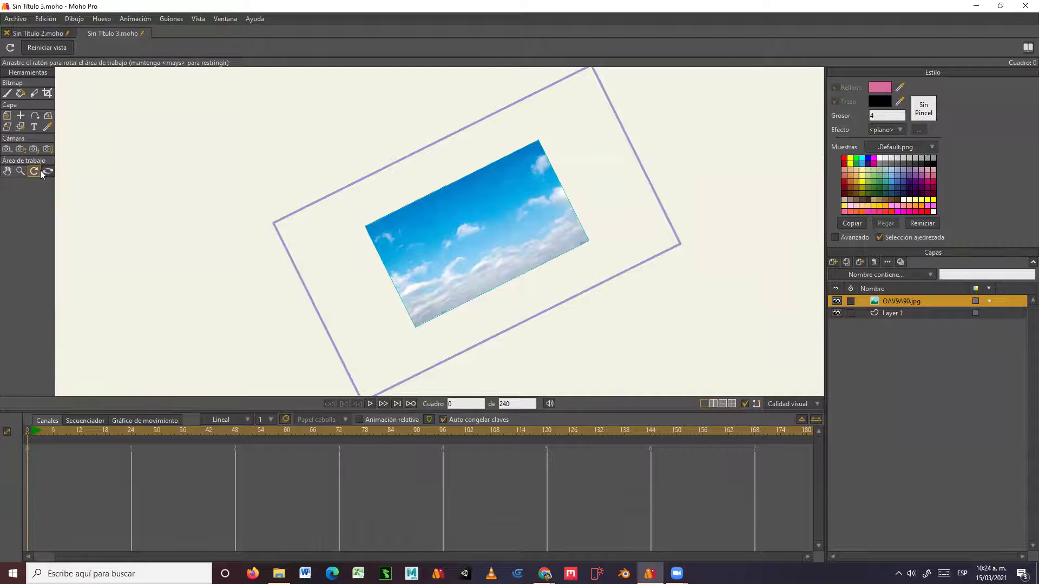
click(55, 48)
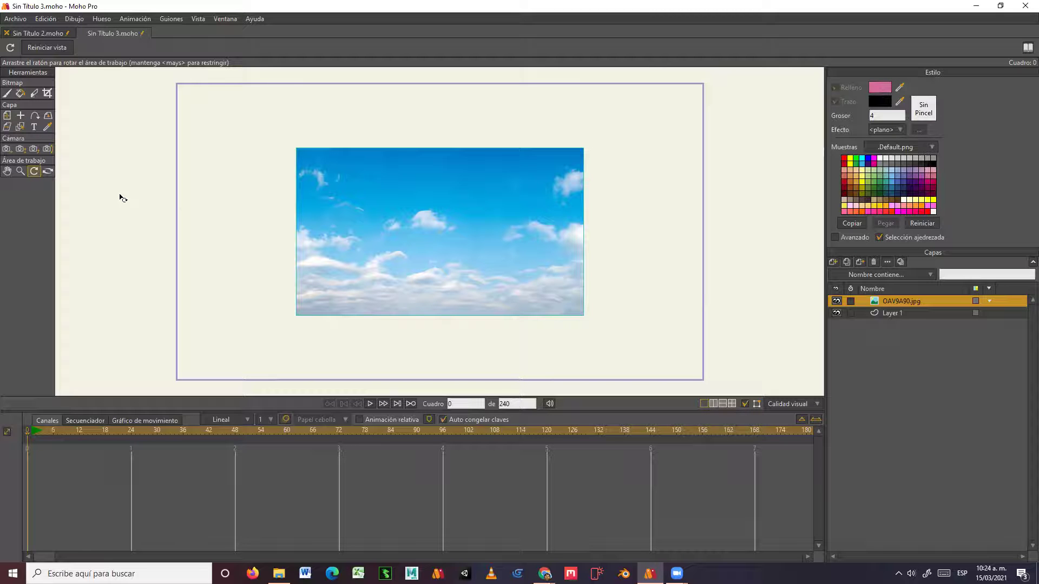
Orbit the workspace in 3D to examine the sky image and the camera from the side
click(47, 172)
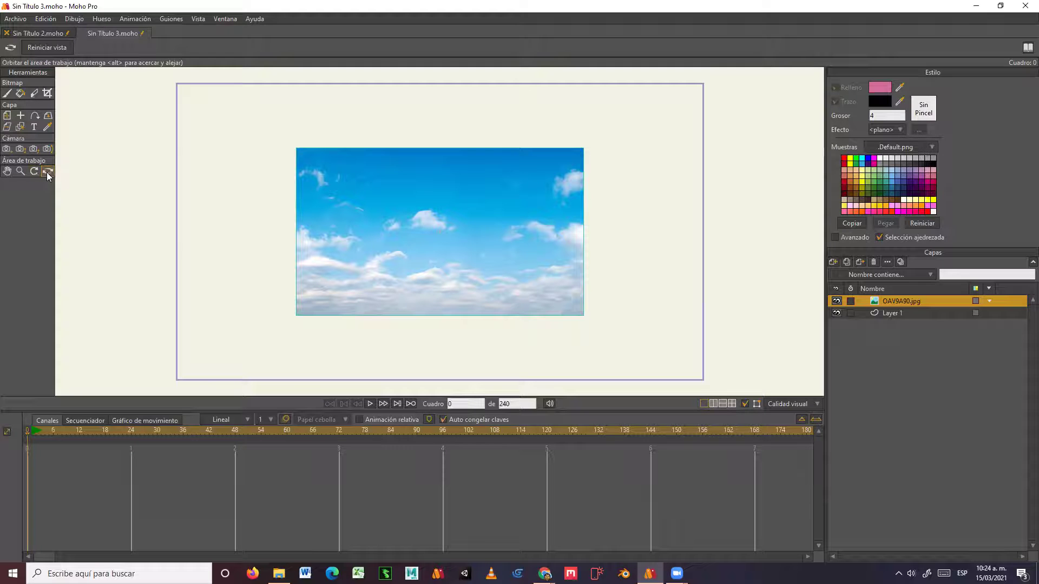
drag(225, 234, 463, 230)
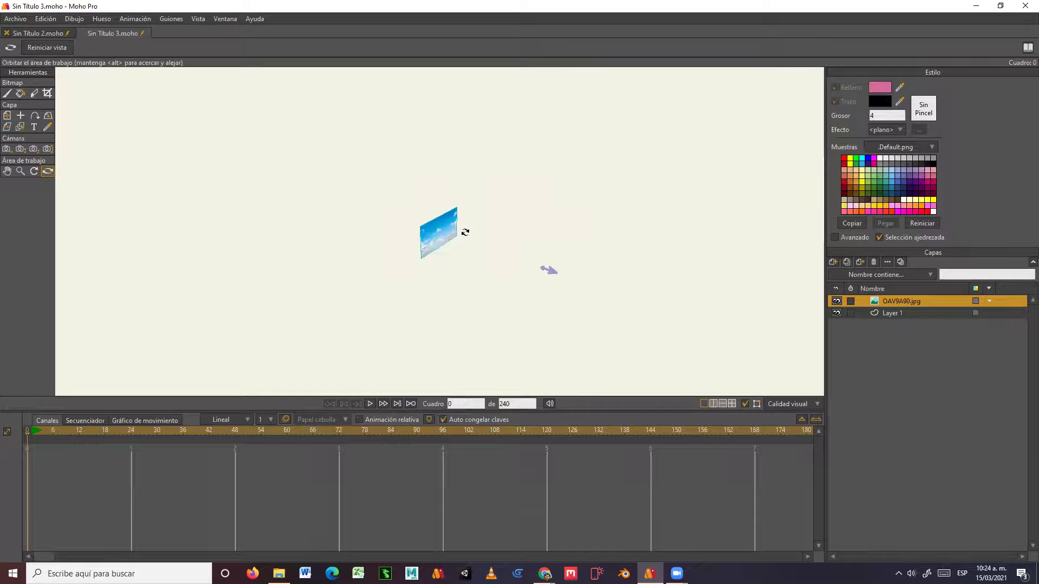
drag(573, 284, 527, 238)
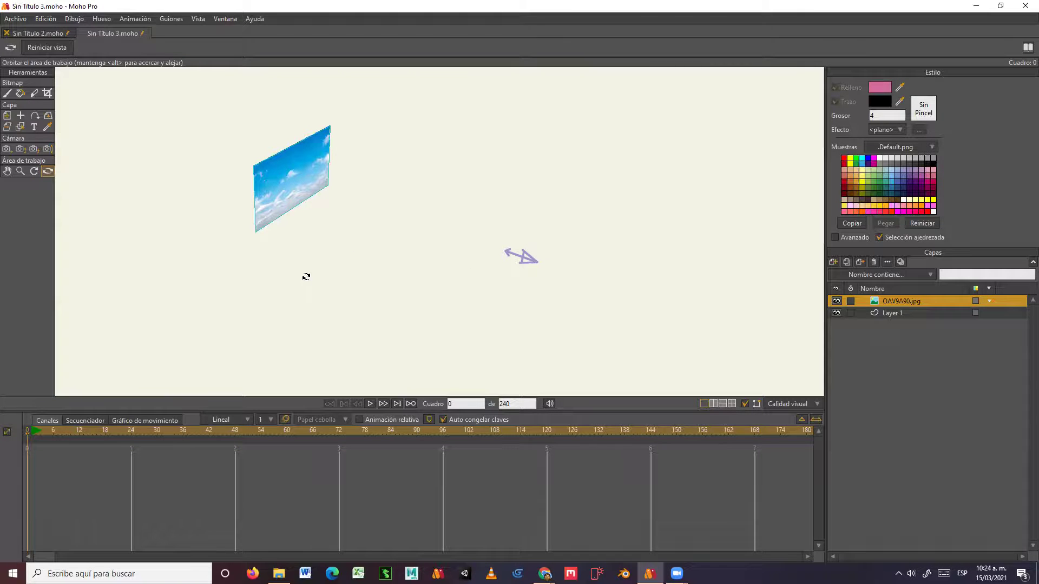
mouse_move(336, 239)
mouse_down()
mouse_move(399, 213)
mouse_move(320, 239)
mouse_up()
Try setting the sky image layer's angle to 90 degrees with the Transform Layer tool
click(7, 115)
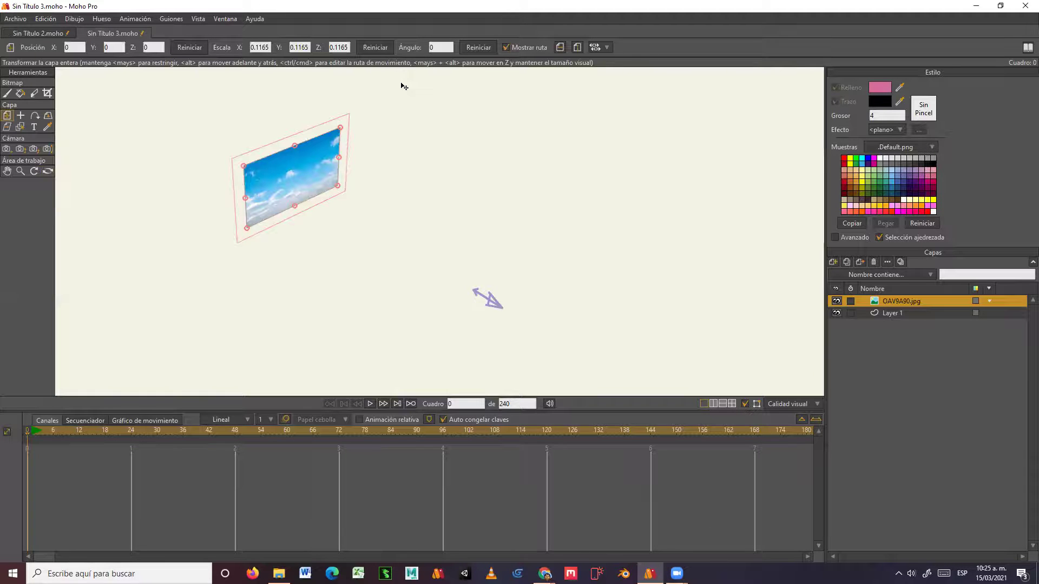
click(439, 47)
key(Return)
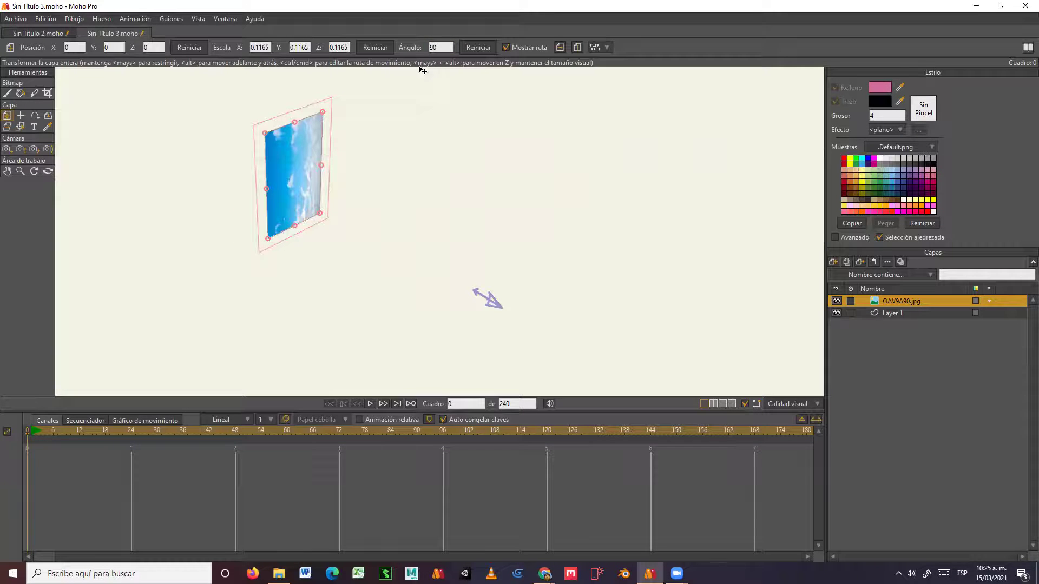
key(ctrl+z)
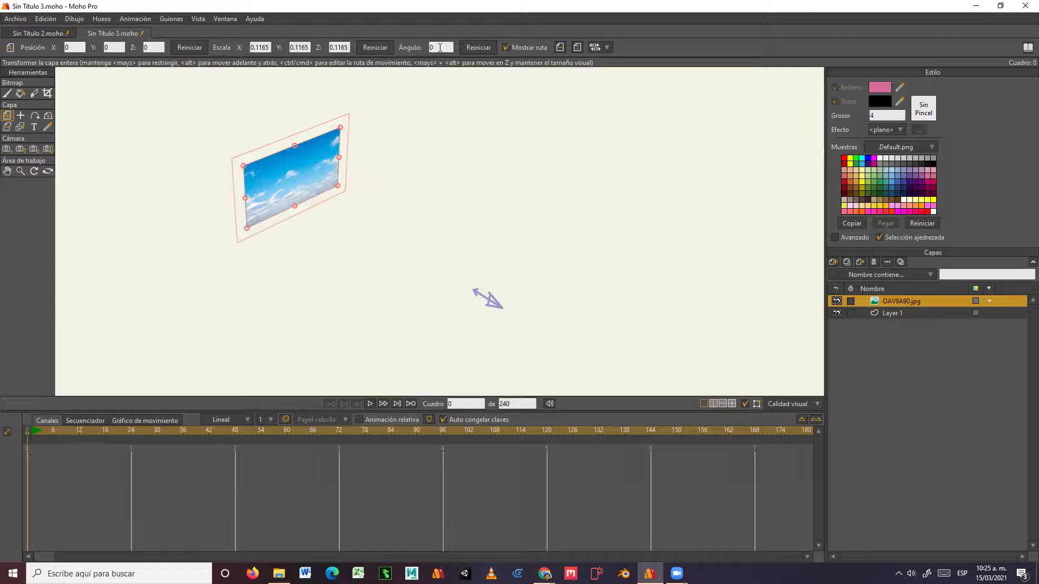
drag(518, 249, 449, 230)
Switch to Sin Título 2.moho, select Layer 4, and orbit the workspace to examine the blue walls and camera from above
click(40, 32)
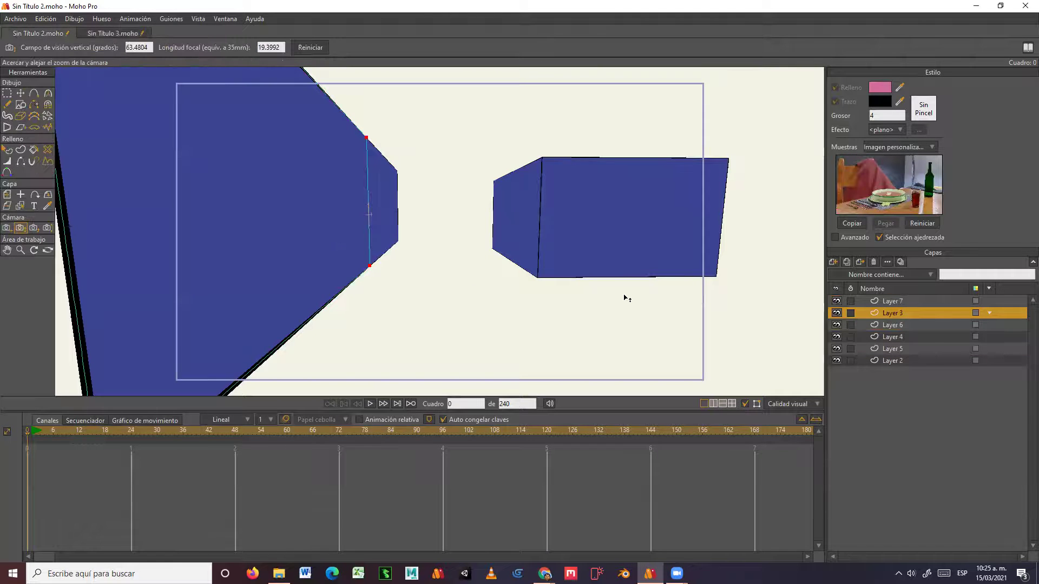
click(893, 338)
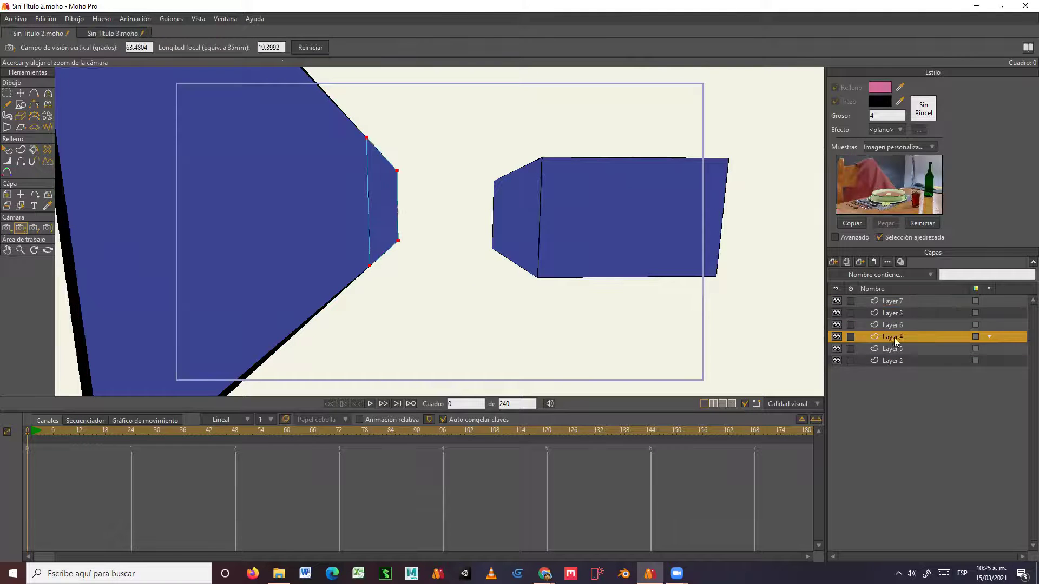
click(48, 250)
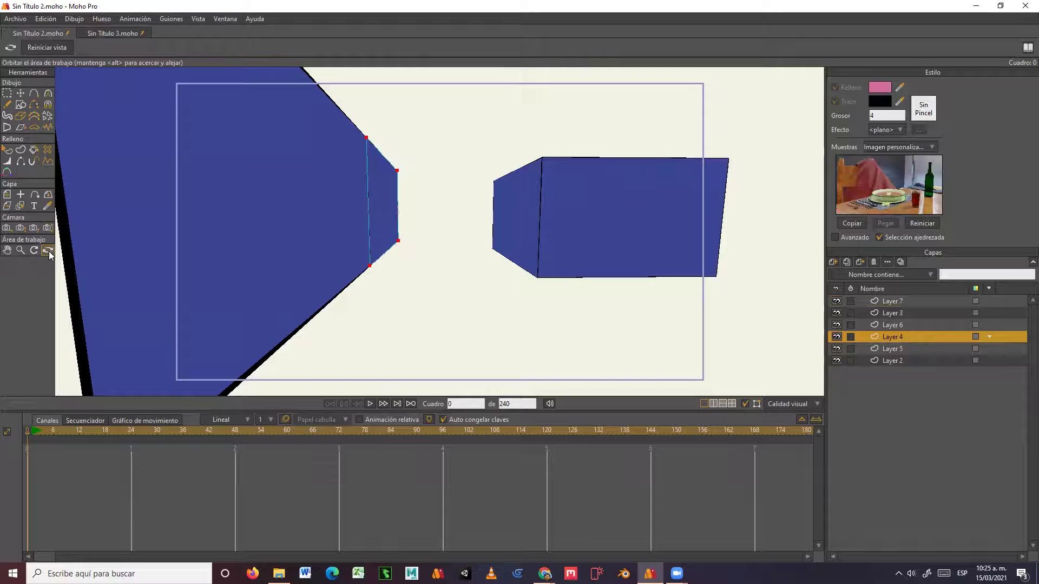
click(8, 194)
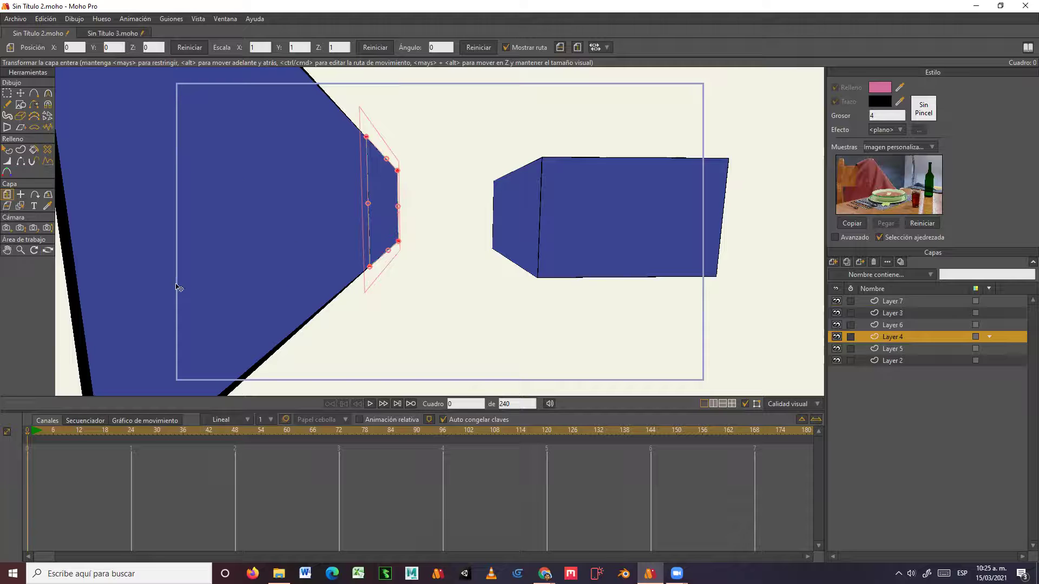
click(48, 250)
drag(274, 240, 314, 215)
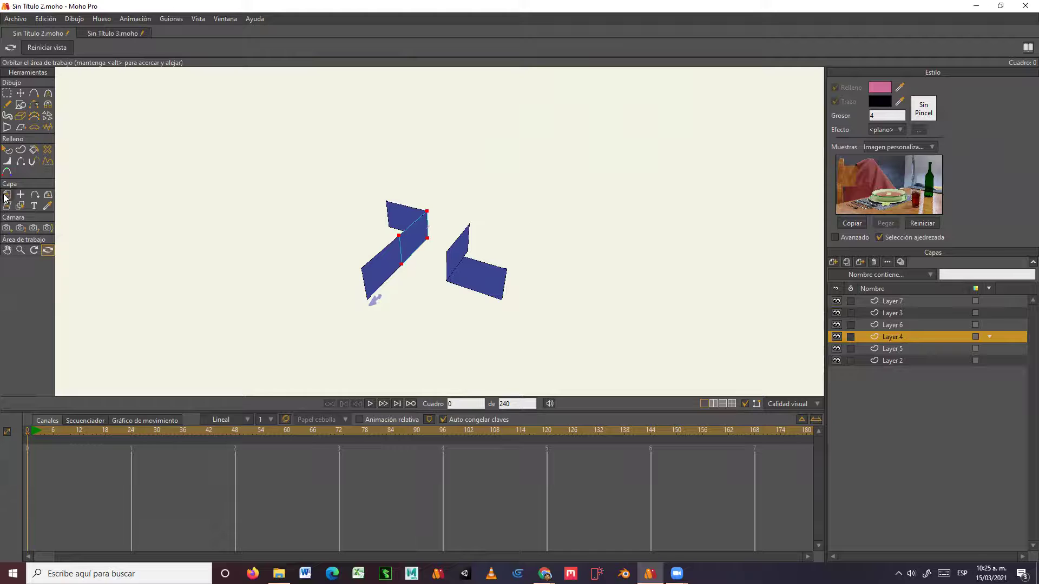
Switch to Sin Título 3.moho and set the sky image layer's Y rotation to 90
click(98, 33)
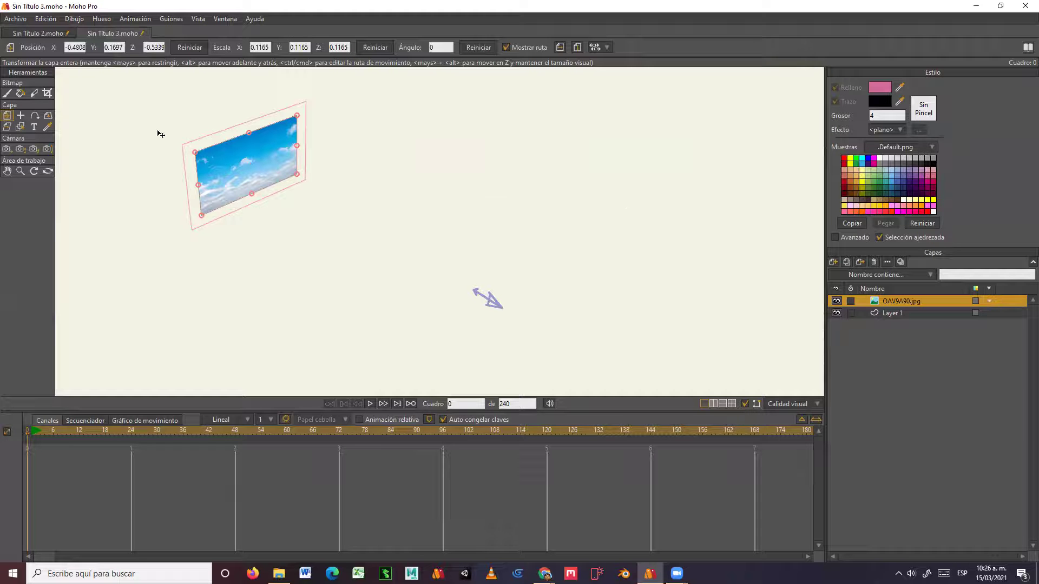
click(49, 117)
click(8, 116)
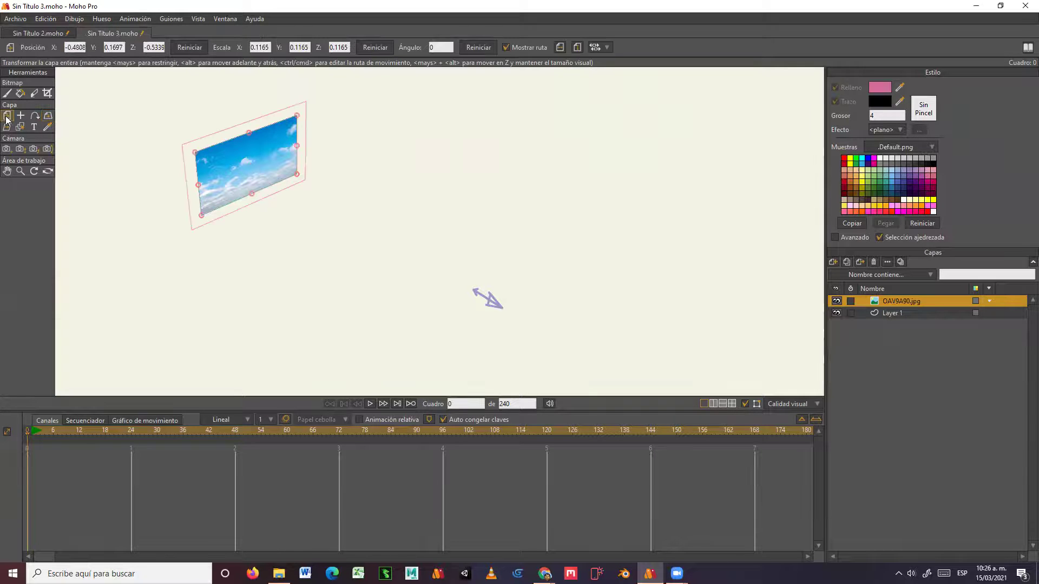
click(49, 117)
click(148, 48)
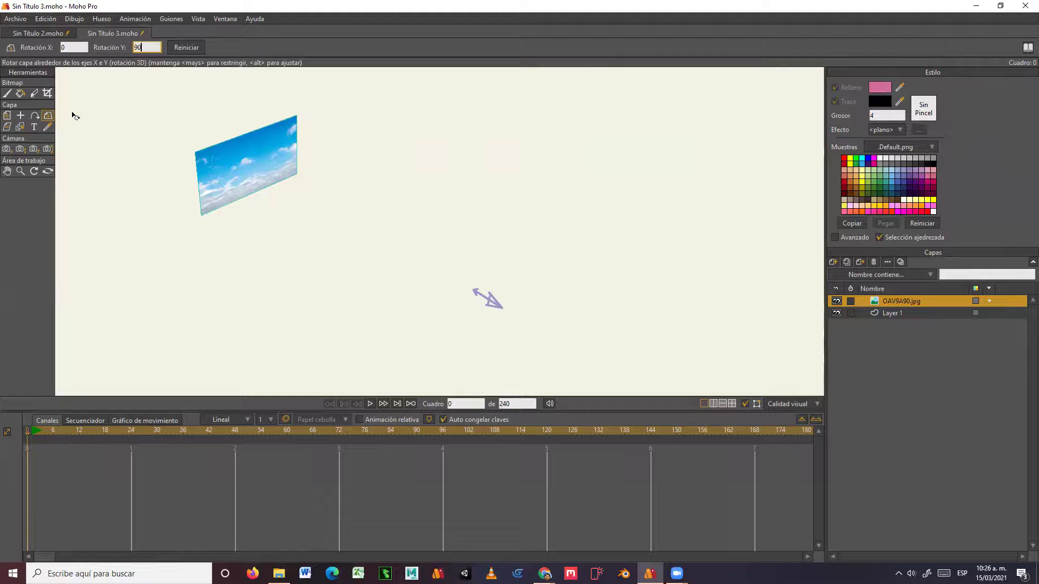
text(90)
key(Return)
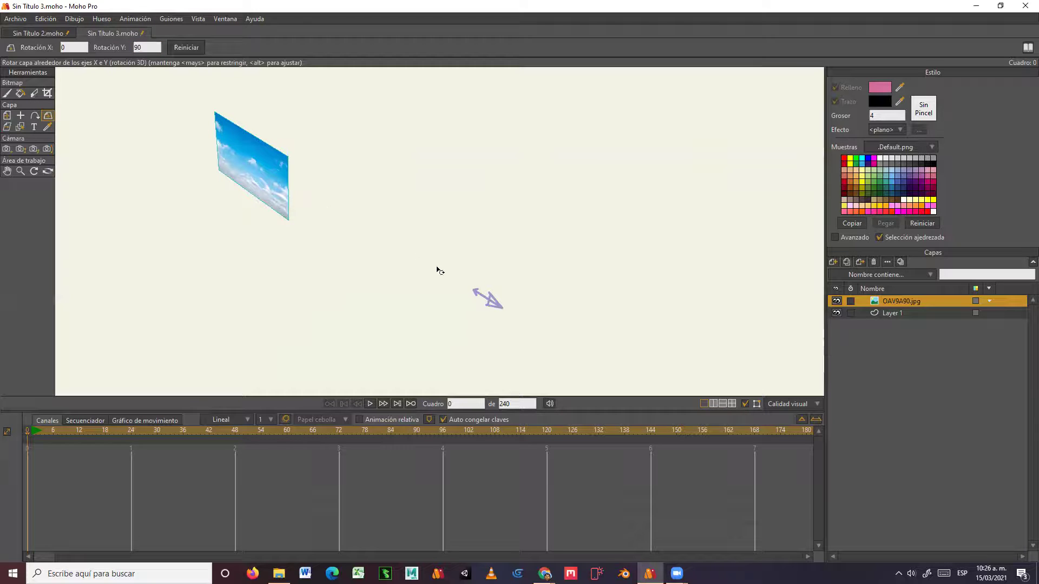
Bring the sky image closer to the camera by setting its Z position to 1.50, 1.8 and finally 2.10
click(8, 115)
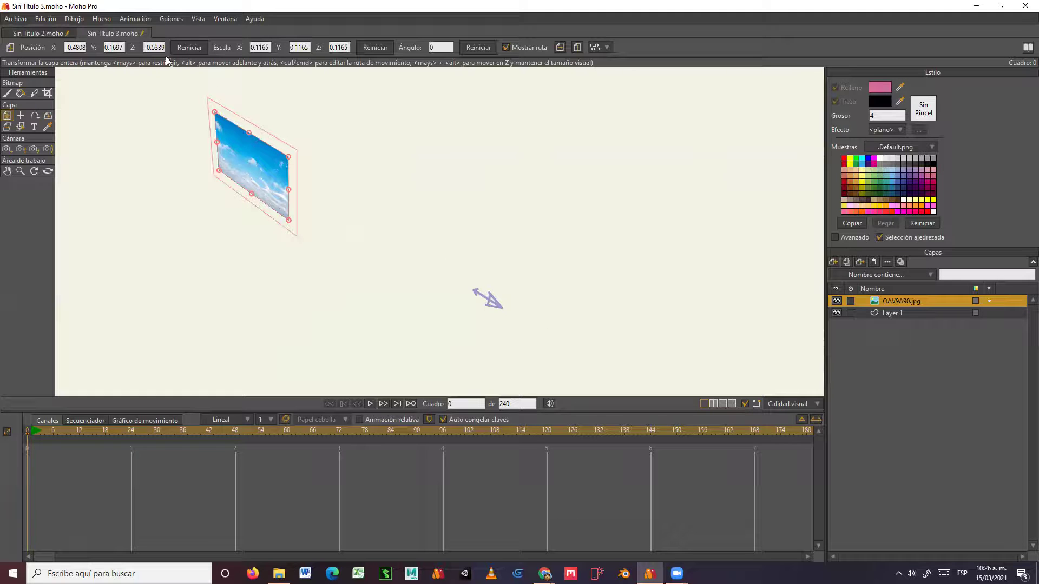
drag(146, 48, 165, 48)
key(BackSpace)
key(Return)
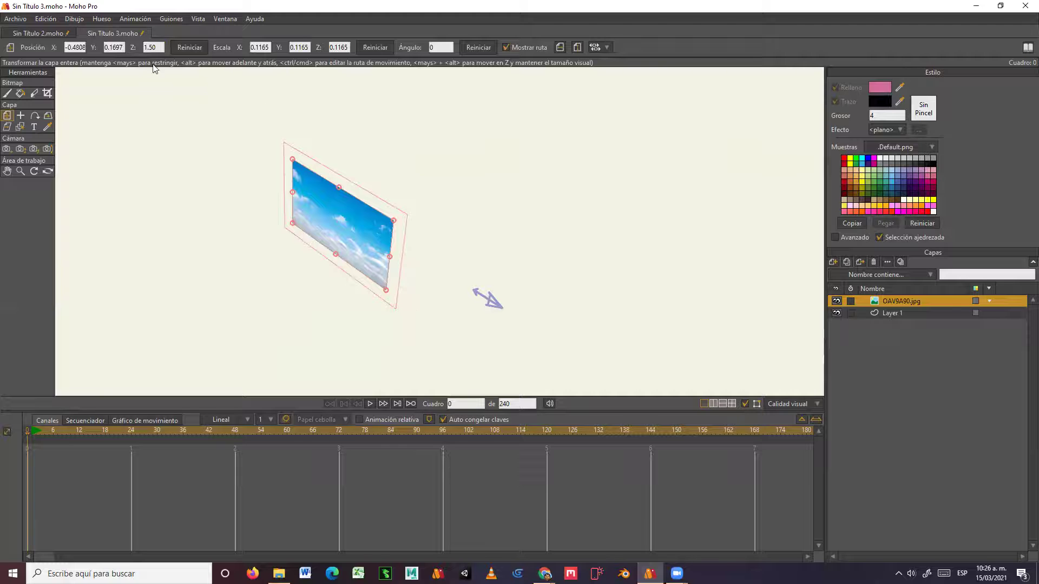
click(149, 47)
text(1.8)
key(Return)
click(157, 46)
text(2)
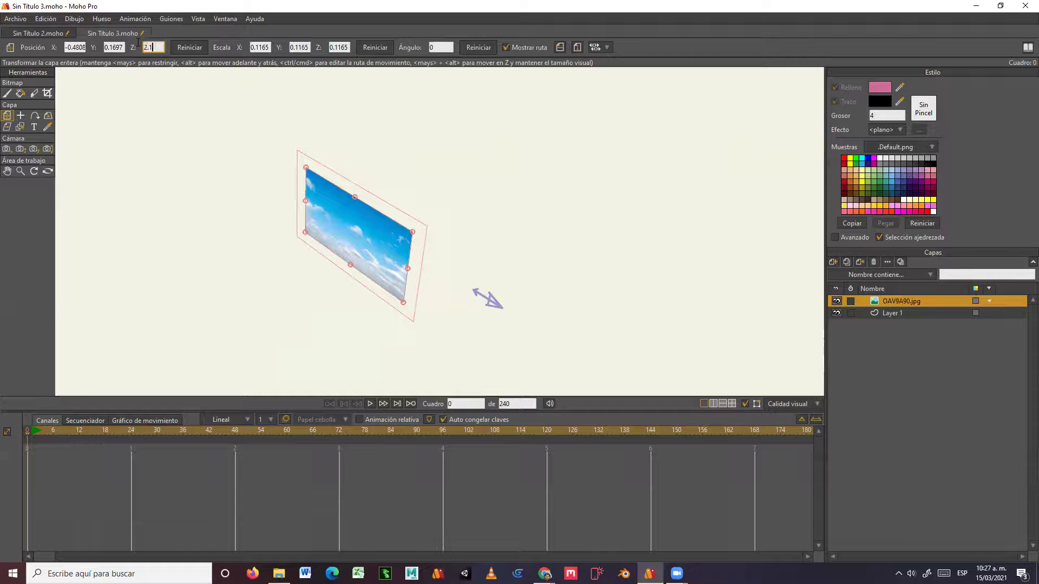
text(.1)
key(Return)
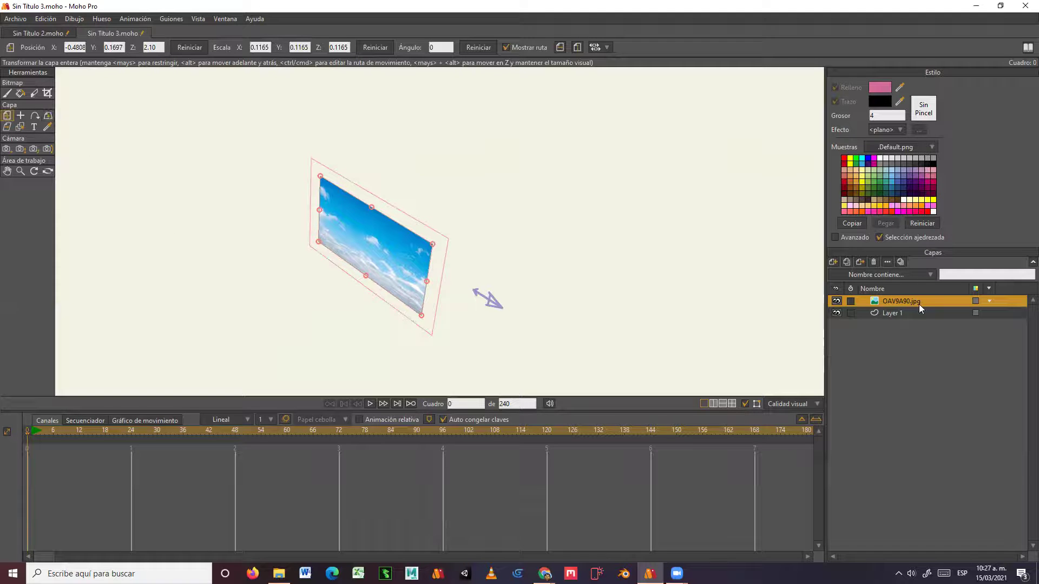
Duplicate the OAV9A90.jpg layer and set the copy's Z position to 0.20 so it joins the first image as a wall
click(847, 263)
click(1002, 299)
click(161, 47)
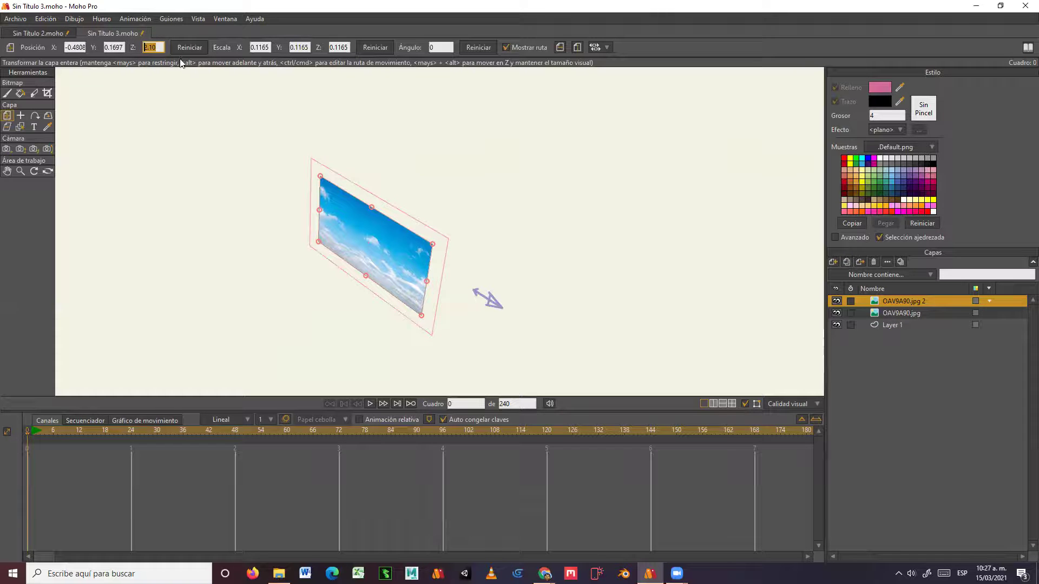
text(0)
key(Return)
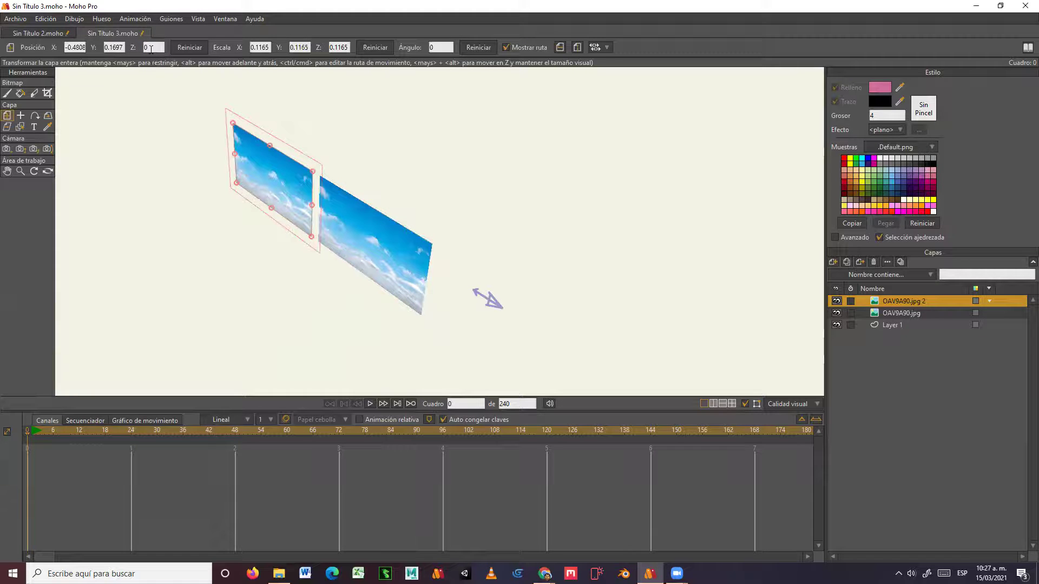
click(161, 47)
text(0.20)
key(Return)
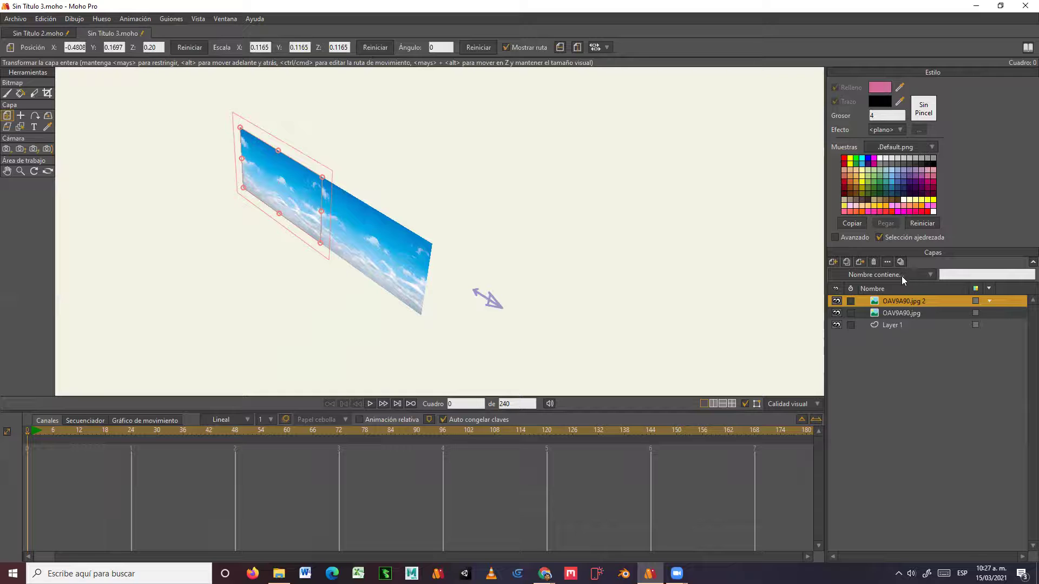
Duplicate the second sky layer, setting the new copy's Z position to -2 and its Y rotation to 0
click(847, 263)
click(909, 403)
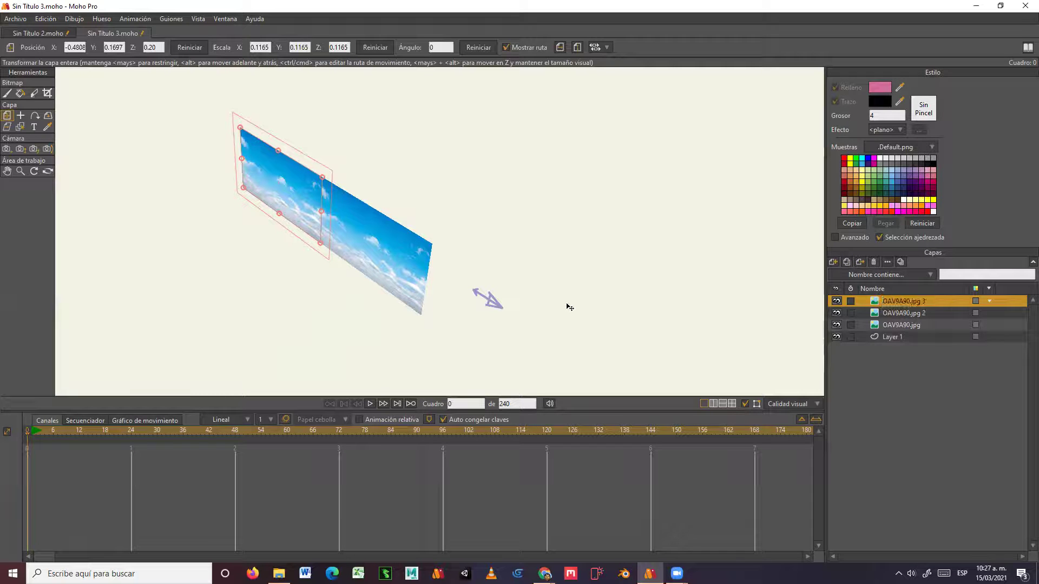
click(161, 47)
text(-2)
key(Return)
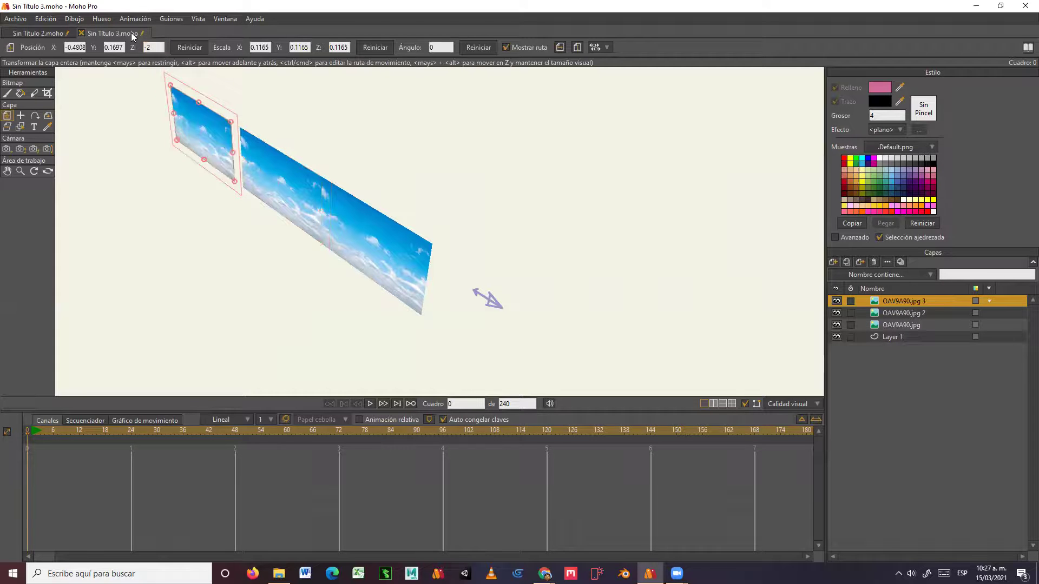
click(48, 116)
click(147, 48)
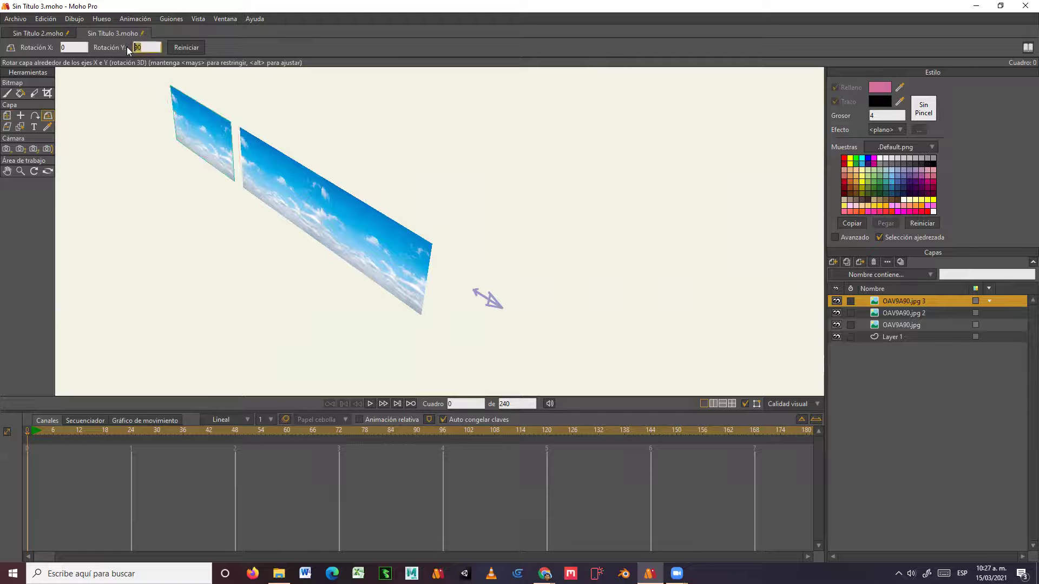
key(Return)
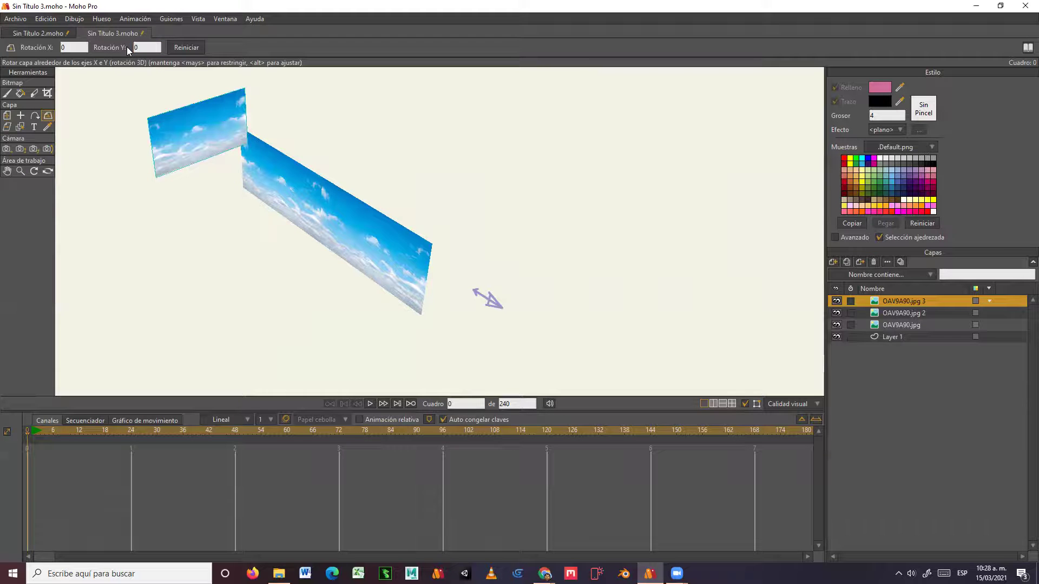
Try shifting the OAV9A90.jpg 3 back wall sideways by setting its X position to 2
click(47, 171)
drag(121, 252, 88, 230)
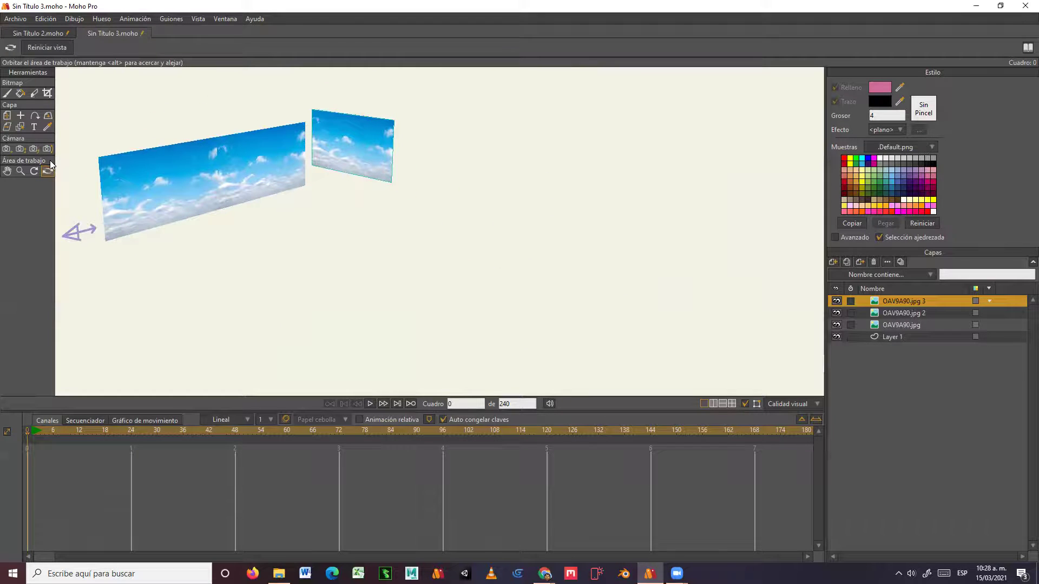
click(7, 115)
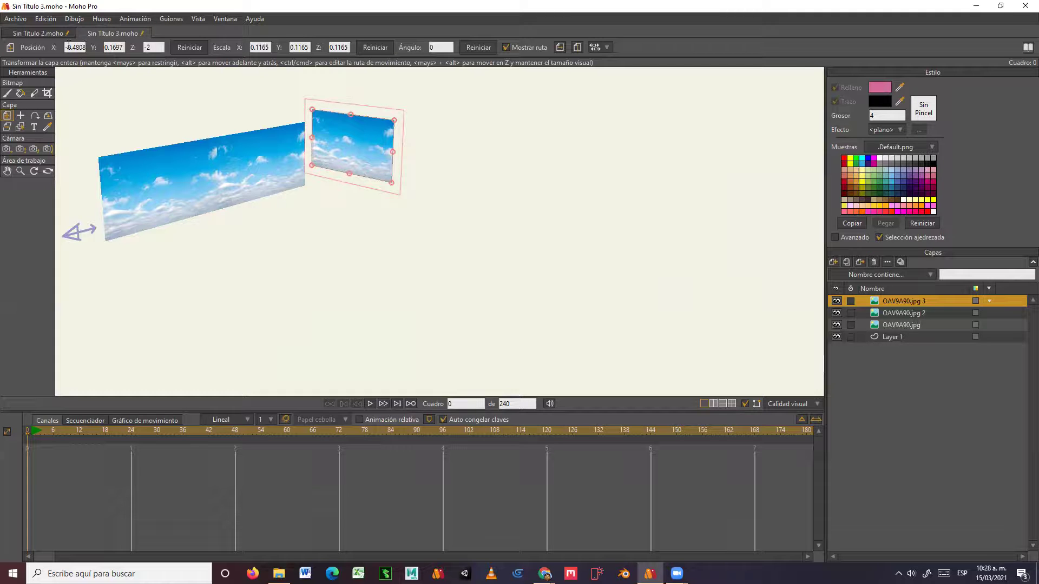
drag(69, 45, 101, 44)
key(BackSpace)
text(2)
key(Return)
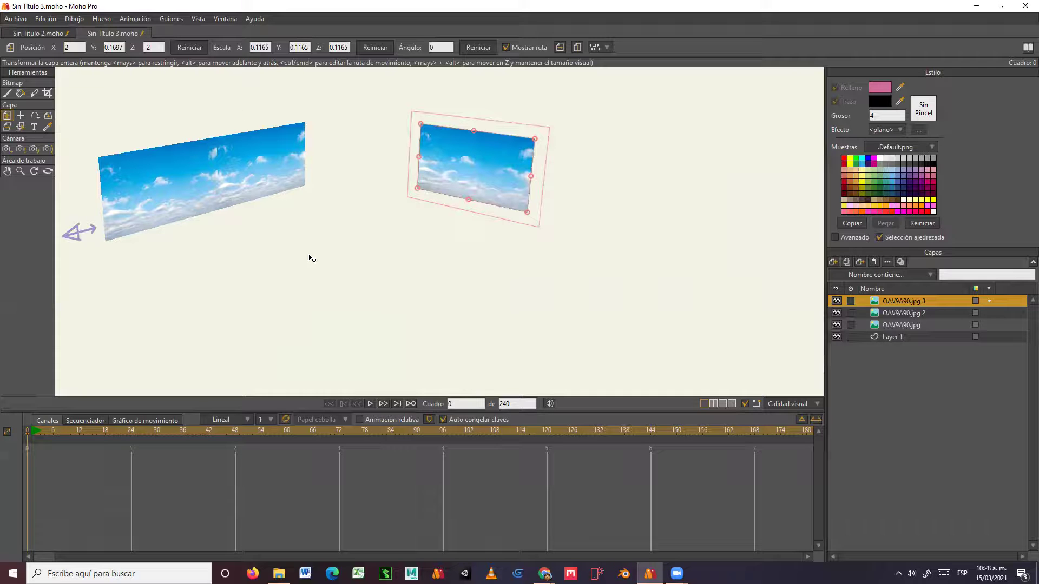
Set the X position of the OAV9A90.jpg 3 back wall to 1
click(48, 171)
drag(290, 248, 524, 250)
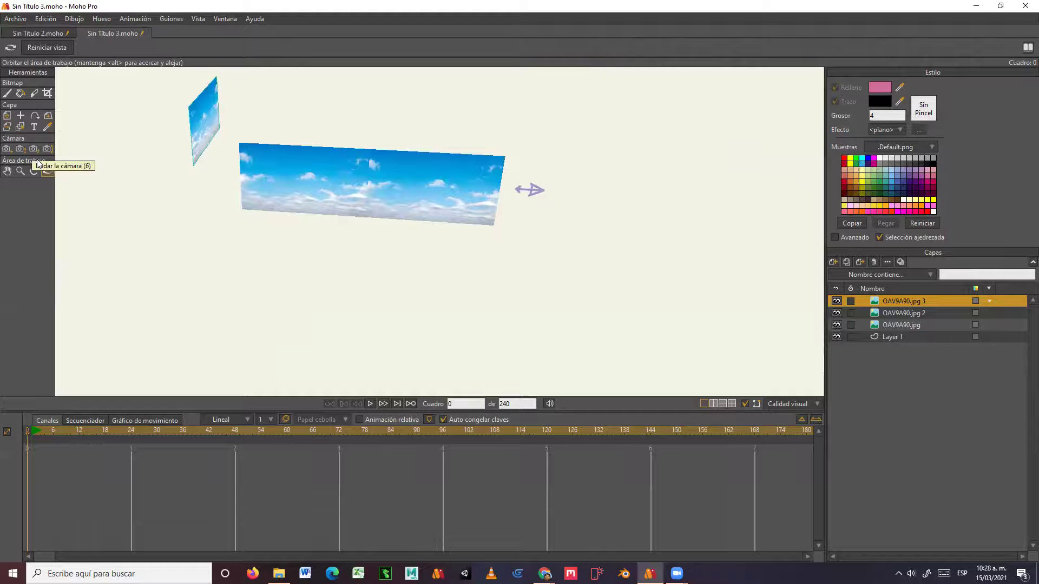
click(9, 117)
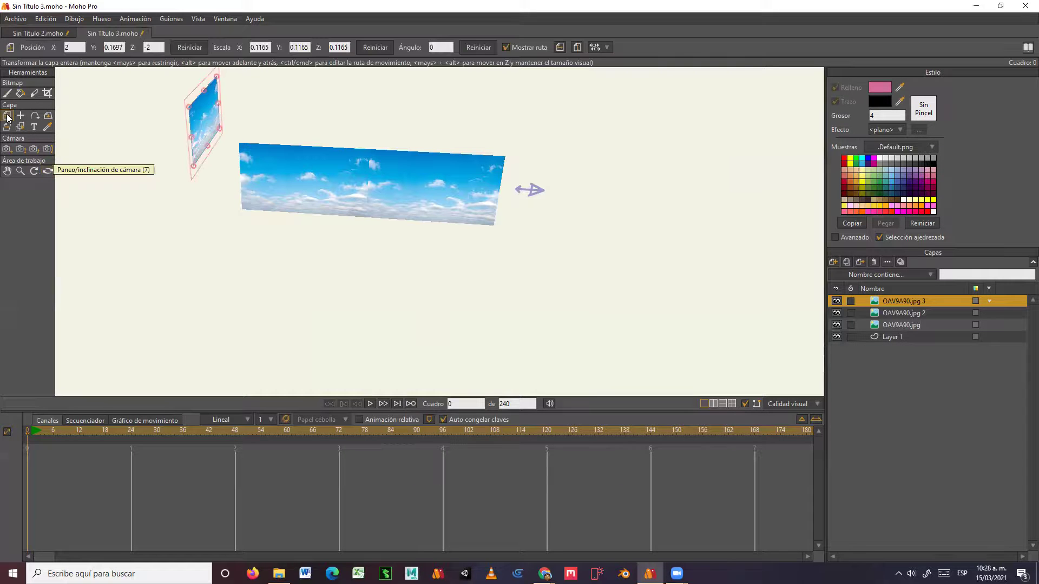
click(64, 47)
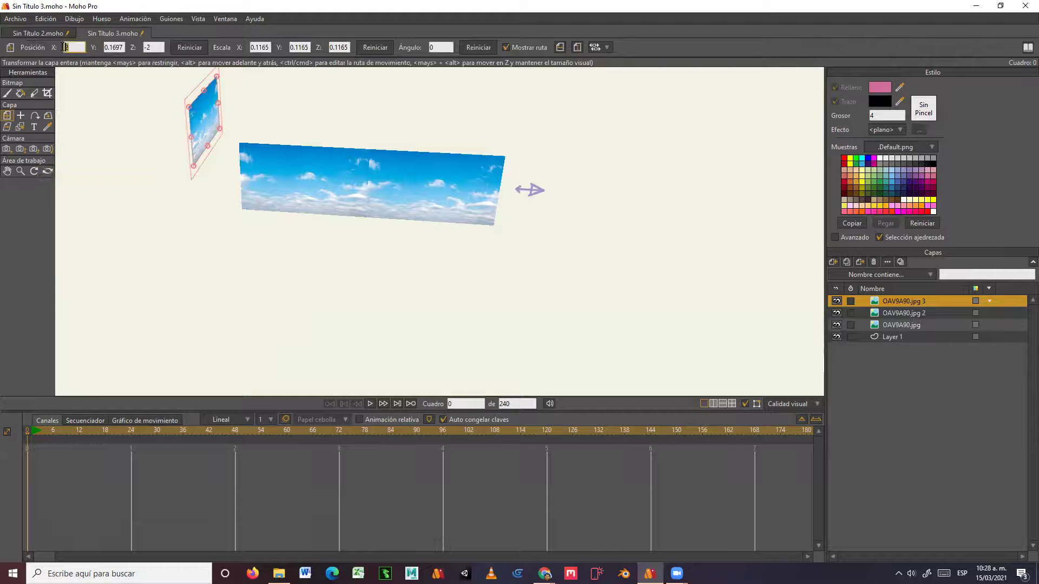
text(1)
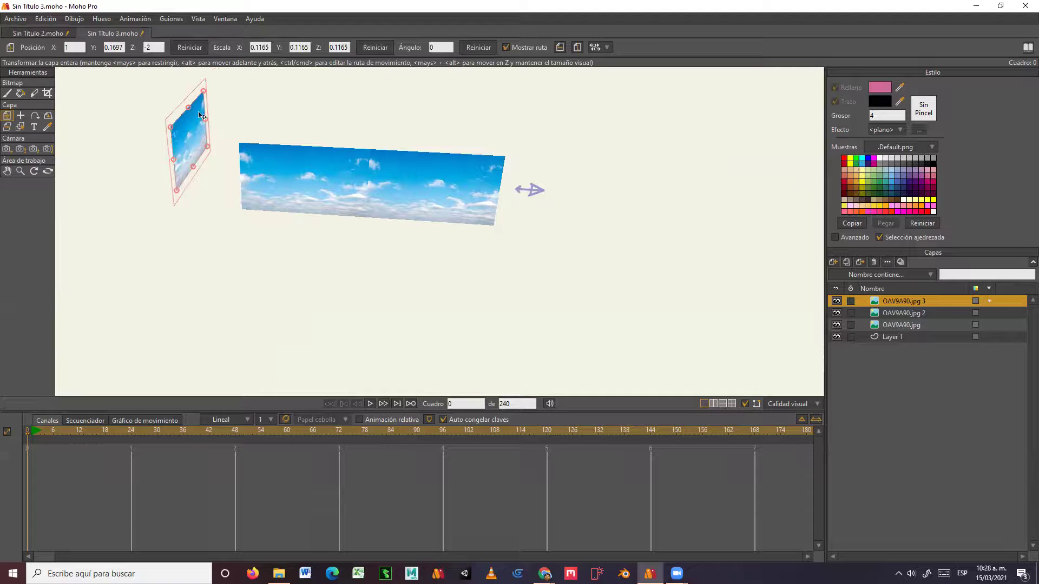
click(588, 259)
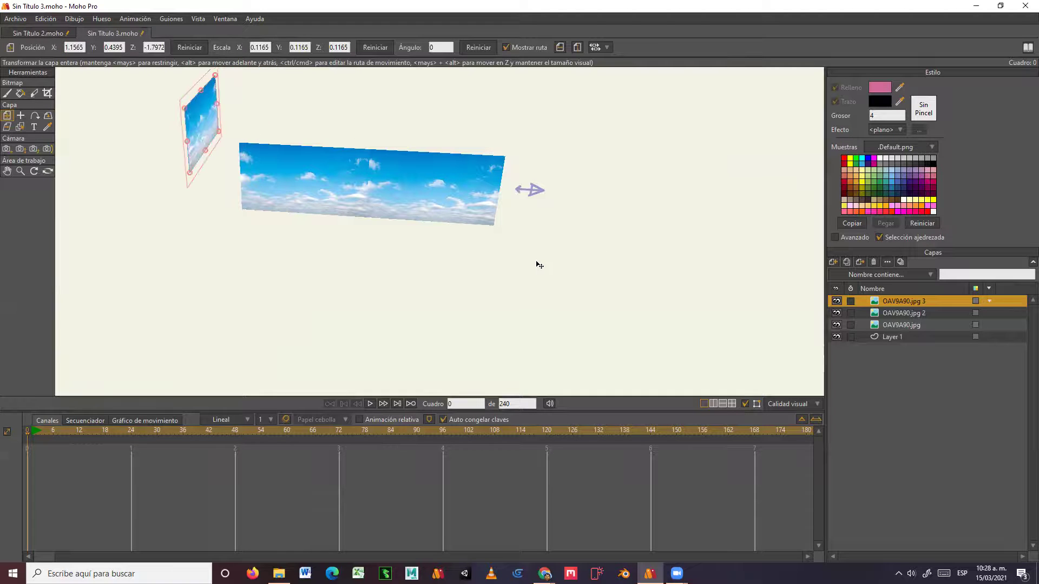
Duplicate the OAV9A90.jpg 3 back wall and extend it sideways by setting the copy's X position to 1.80, then 2.80
click(48, 171)
drag(361, 287, 409, 127)
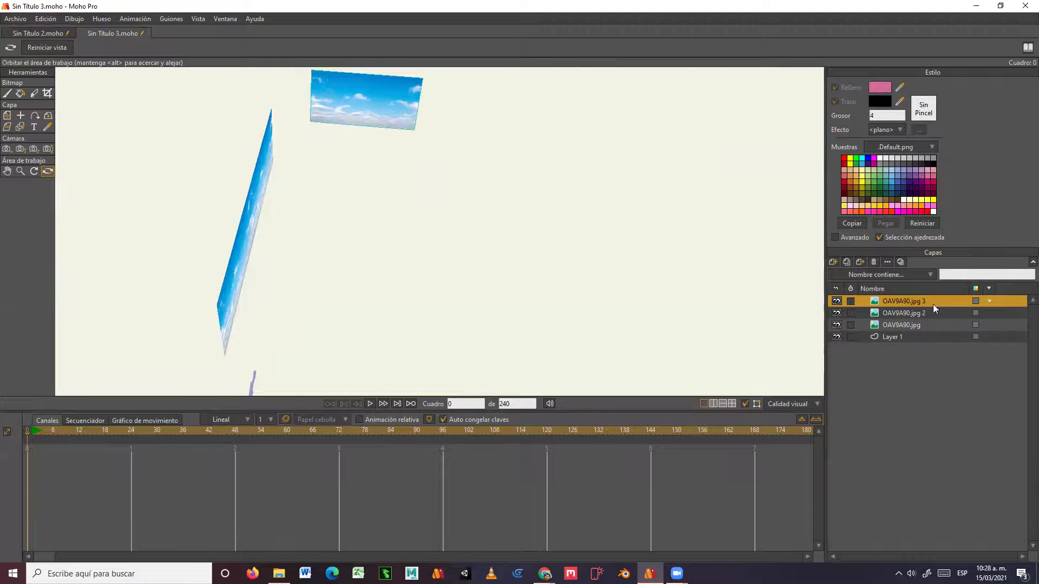
click(846, 263)
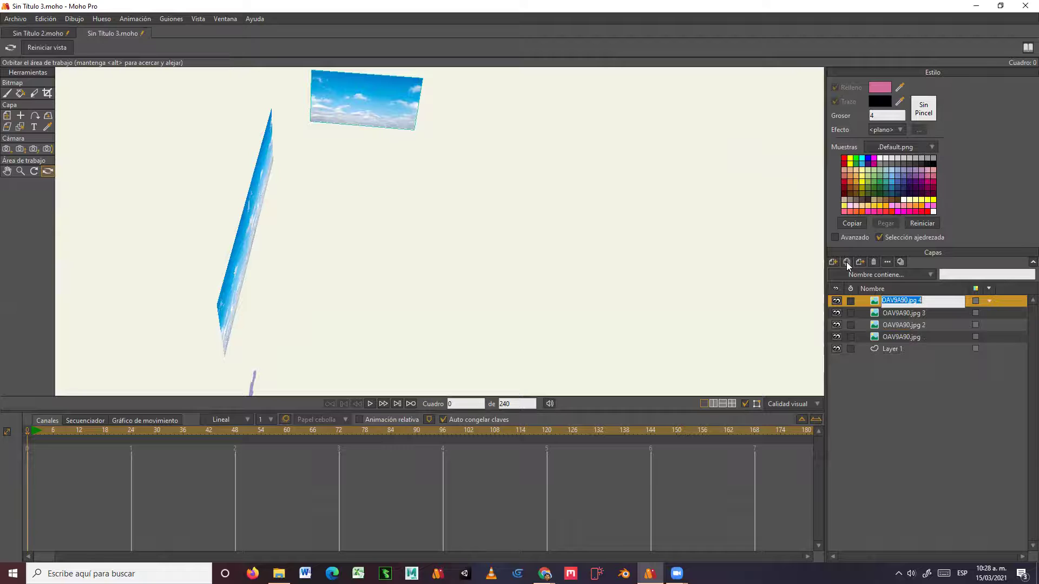
click(959, 431)
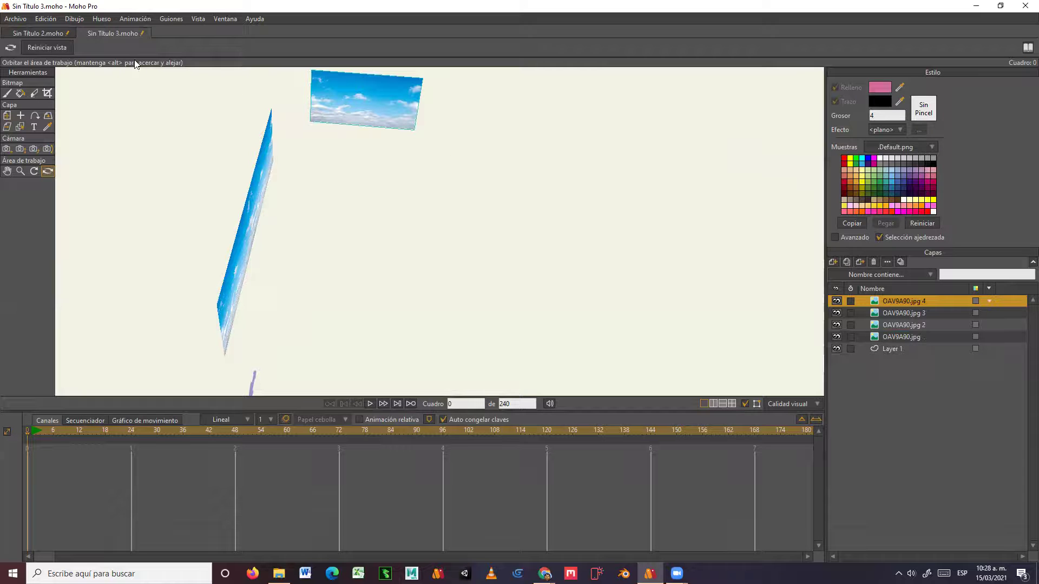
click(7, 115)
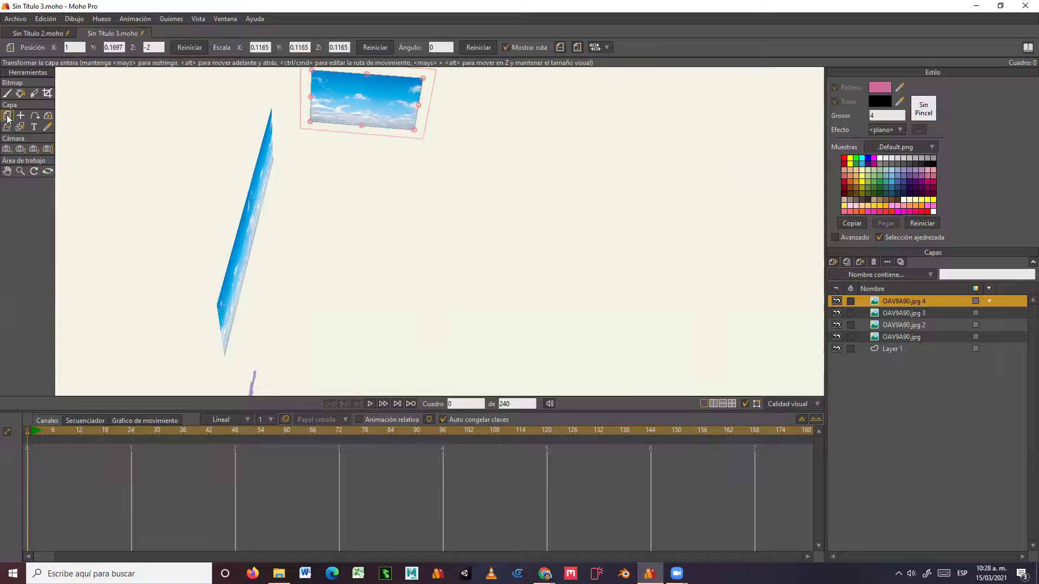
click(73, 47)
text(1)
key(Return)
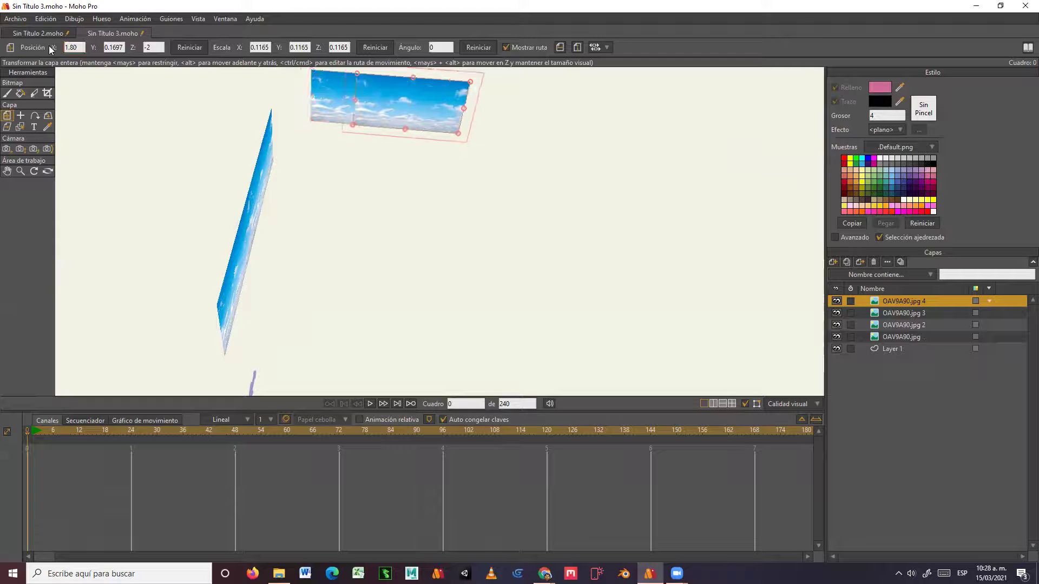
click(64, 47)
text(2.)
key(Return)
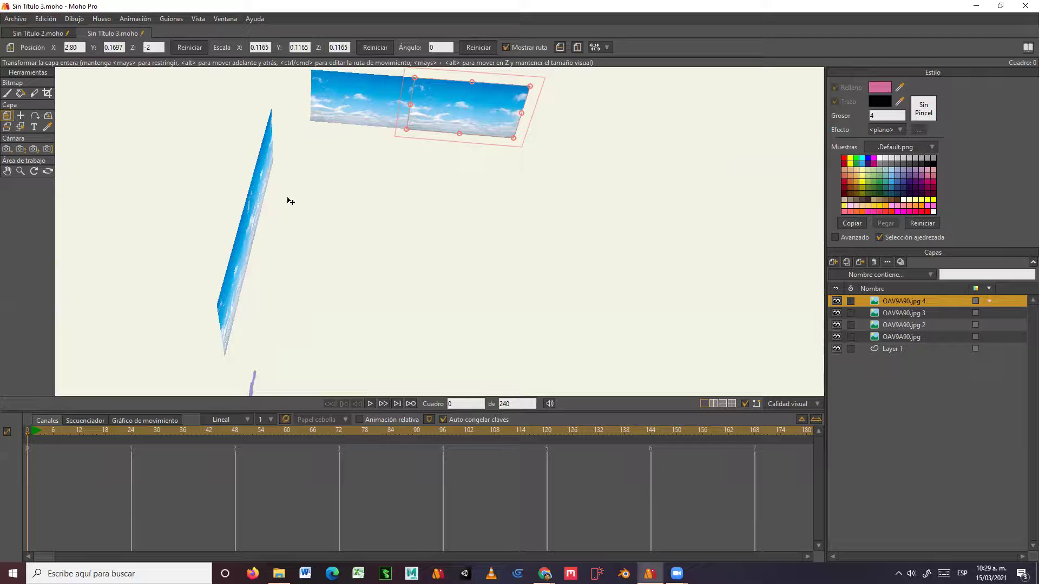
Duplicate the two side wall layers OAV9A90.jpg 2 and OAV9A90.jpg together, and set the copies' X position to 2
click(900, 327)
ctrl+click(903, 338)
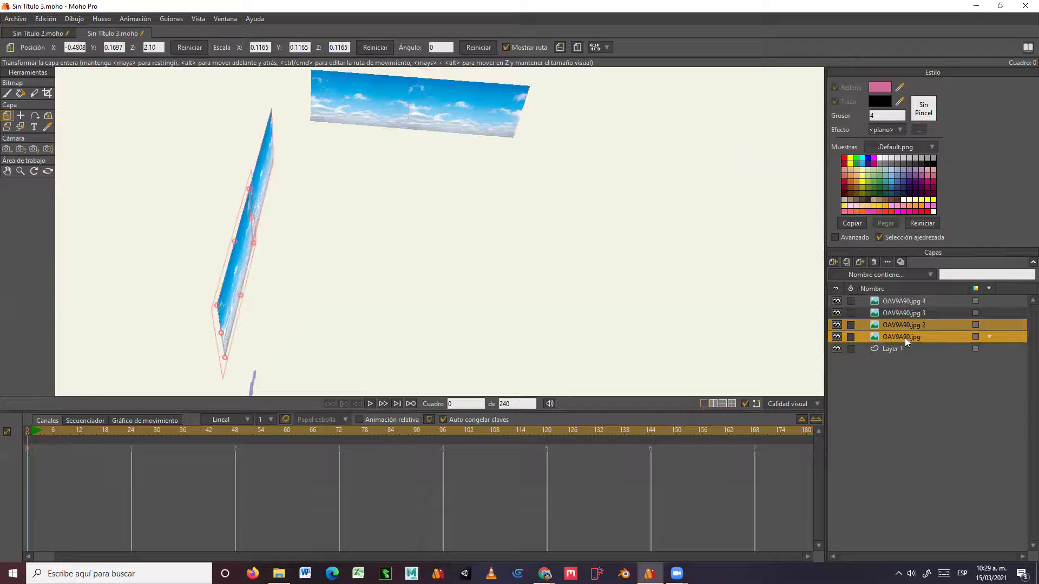
click(847, 263)
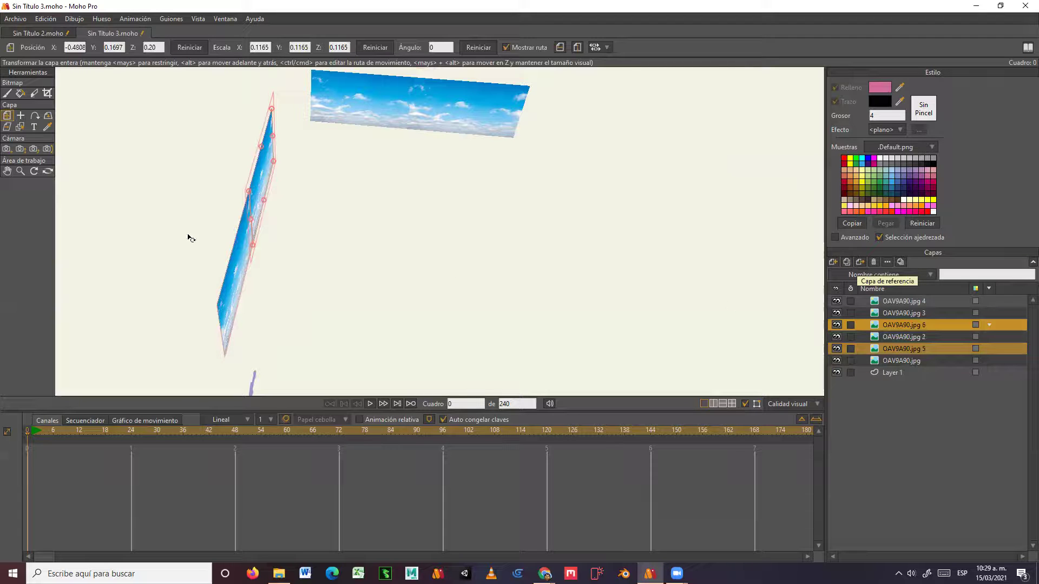
click(66, 48)
key(BackSpace)
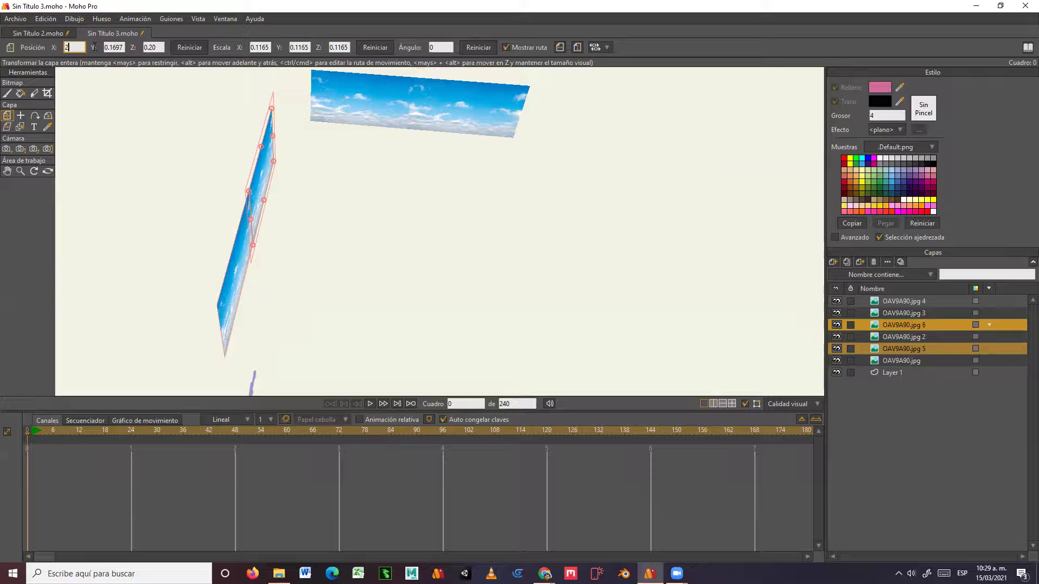
text(2)
key(Return)
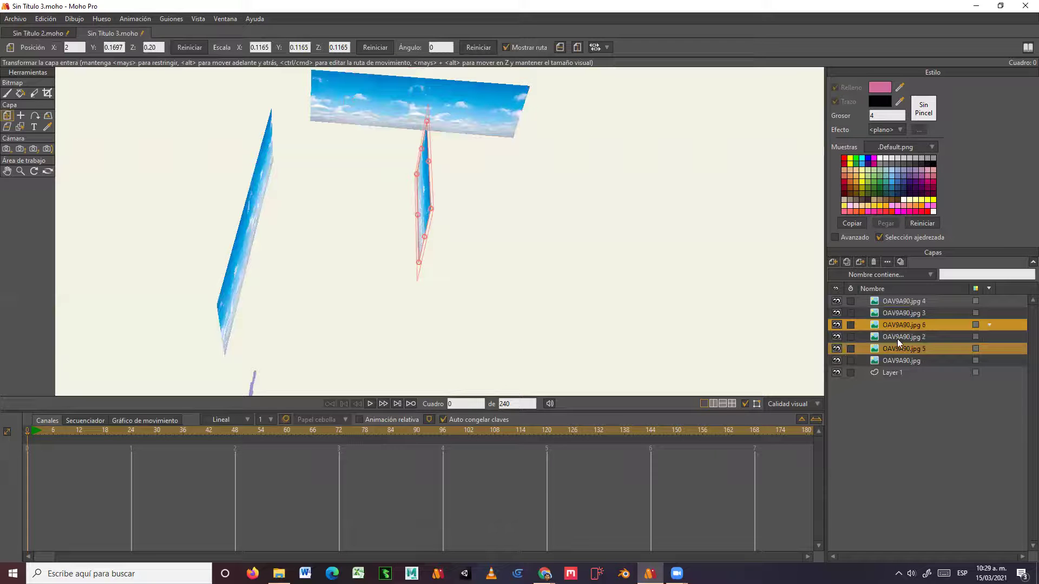
Toggle the visibility of the layers one by one to identify which wall each controls, and select OAV9A90.jpg
click(920, 351)
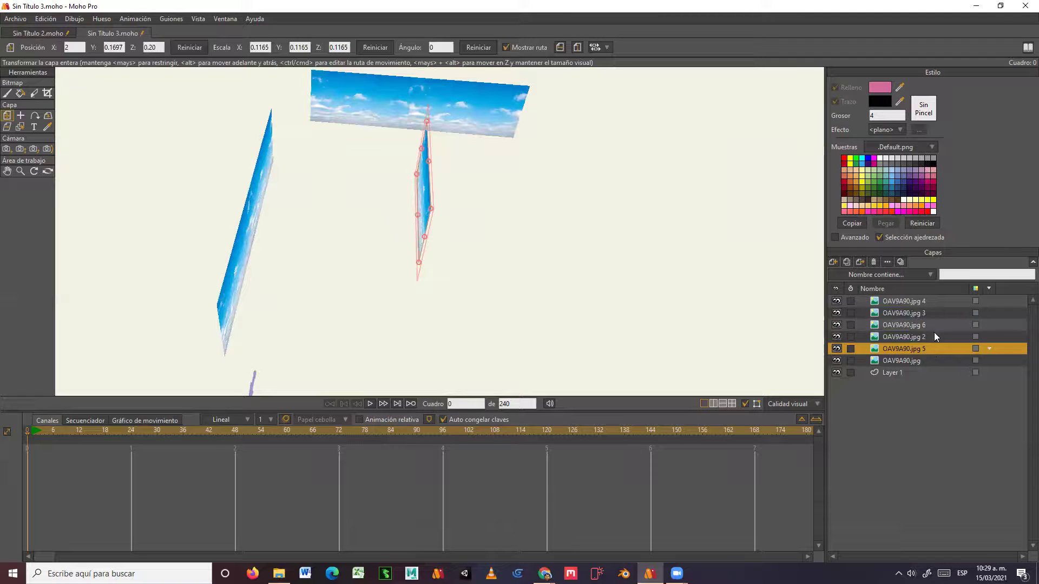
click(837, 349)
click(836, 349)
click(837, 349)
click(836, 349)
click(835, 337)
click(835, 338)
click(835, 324)
click(835, 323)
click(835, 313)
click(836, 314)
click(836, 301)
click(836, 301)
click(836, 373)
click(837, 372)
drag(234, 295, 235, 295)
click(893, 361)
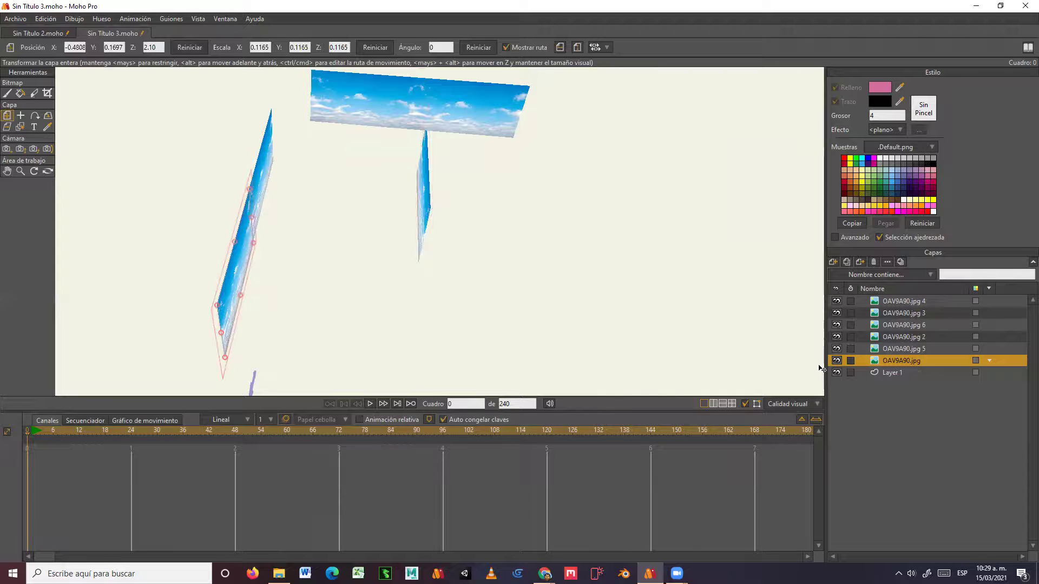
Duplicate the OAV9A90.jpg side wall layer and set the copy's X position to 2
click(847, 262)
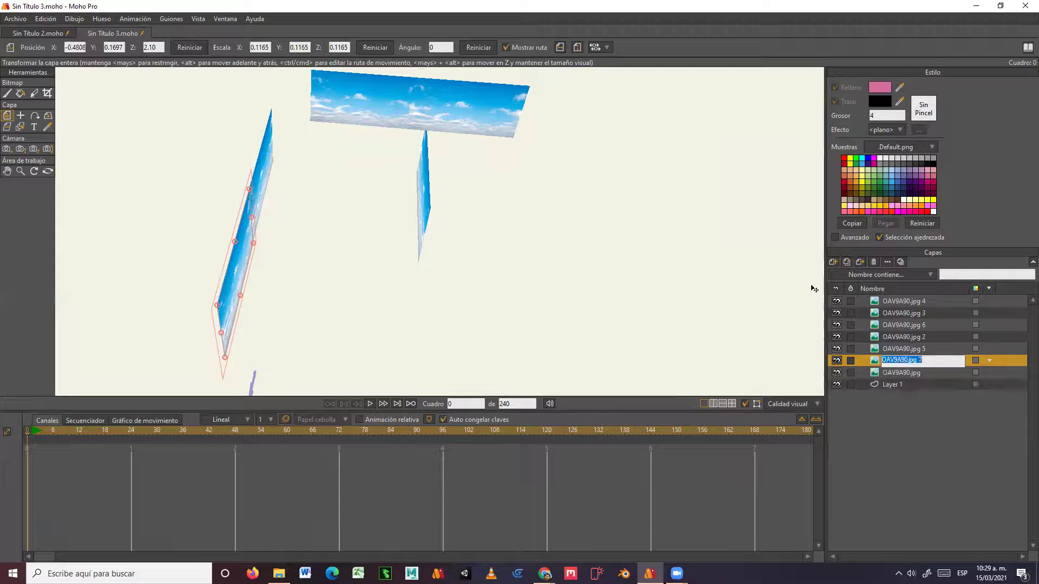
key(Return)
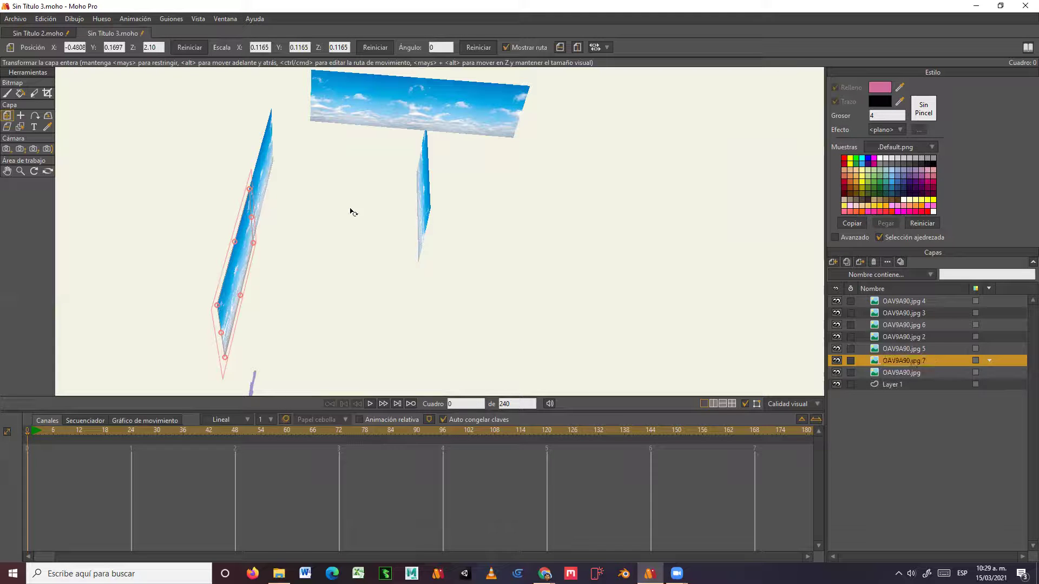
double_click(71, 48)
text(-)
key(Return)
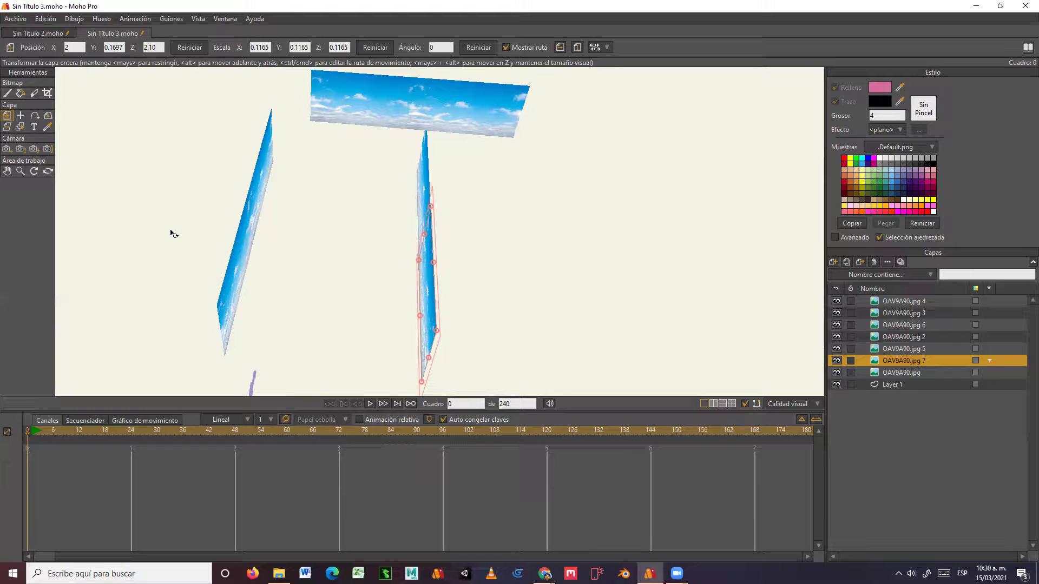
Reset the workspace view and toggle each sky layer's visibility to identify which wall it controls
click(48, 171)
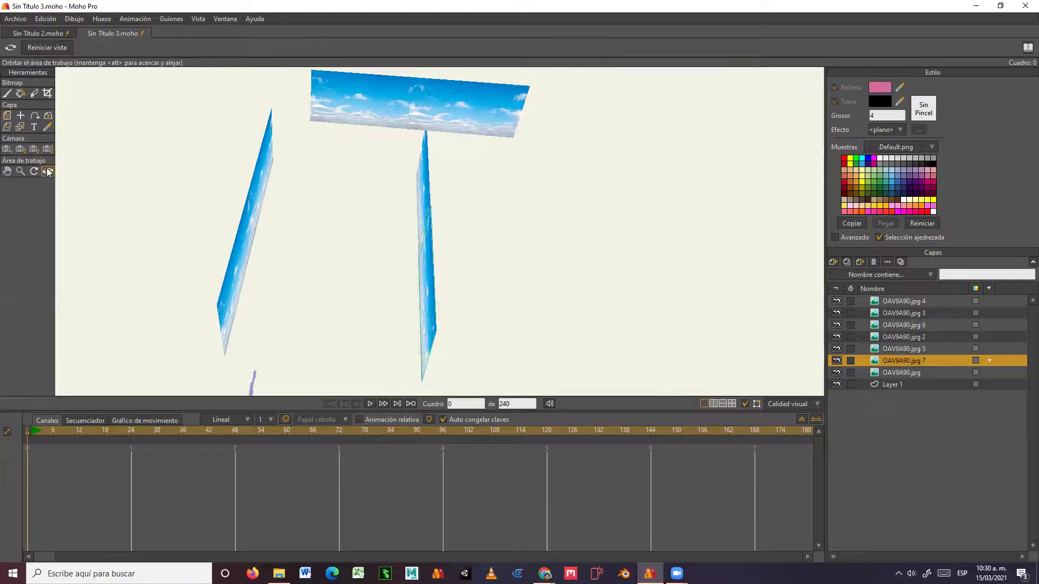
click(46, 48)
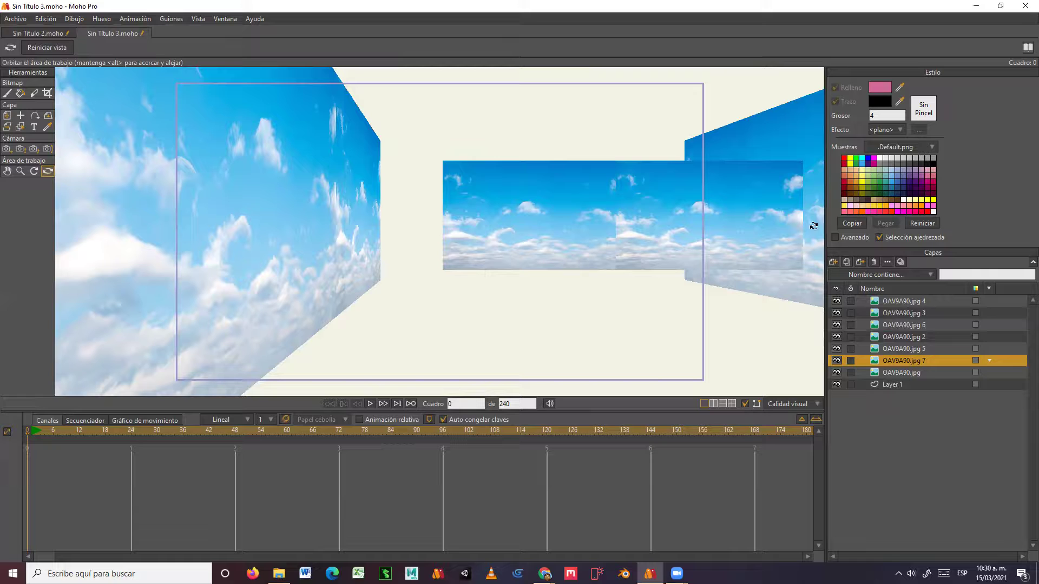
click(911, 371)
click(836, 373)
click(836, 372)
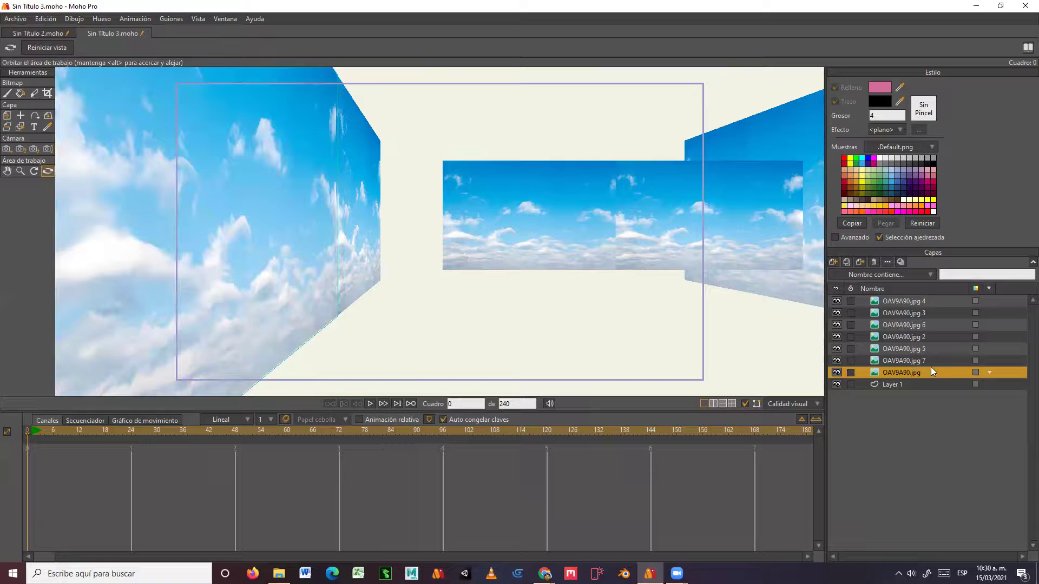
click(910, 361)
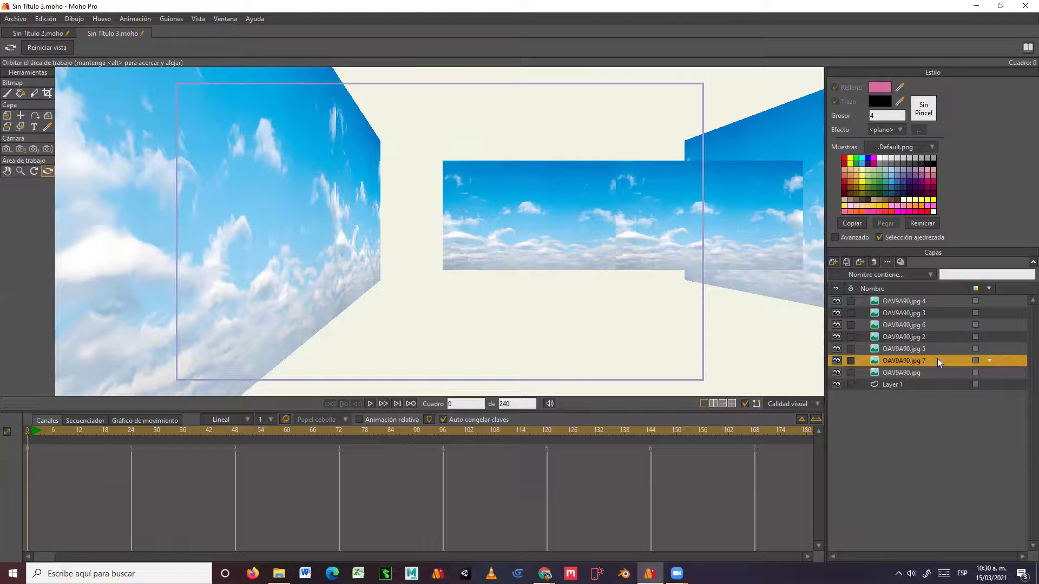
click(836, 361)
click(835, 360)
click(899, 348)
click(837, 350)
click(837, 350)
click(900, 335)
click(835, 338)
click(834, 337)
click(885, 326)
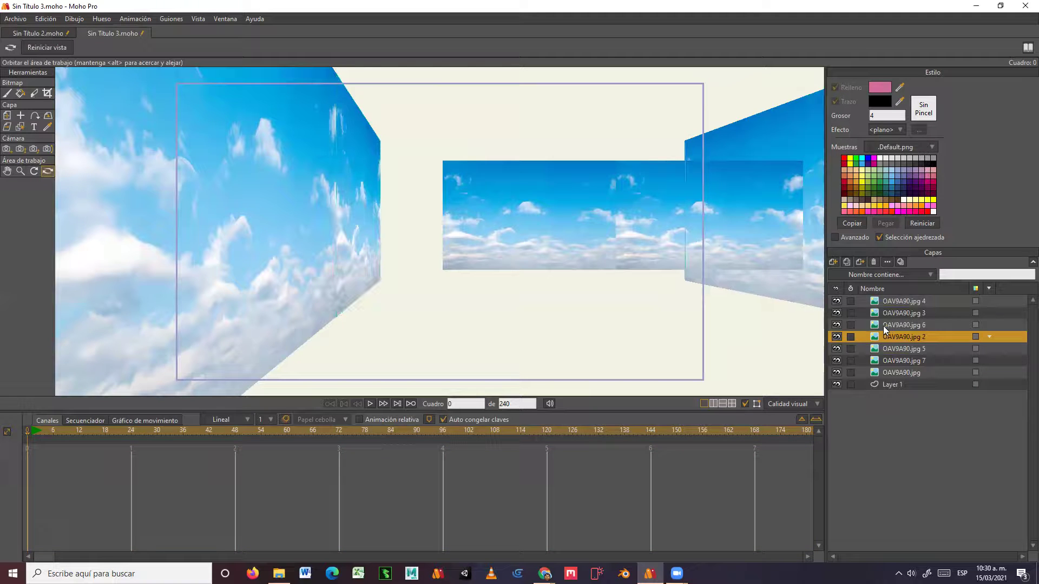
click(834, 325)
click(834, 324)
click(835, 311)
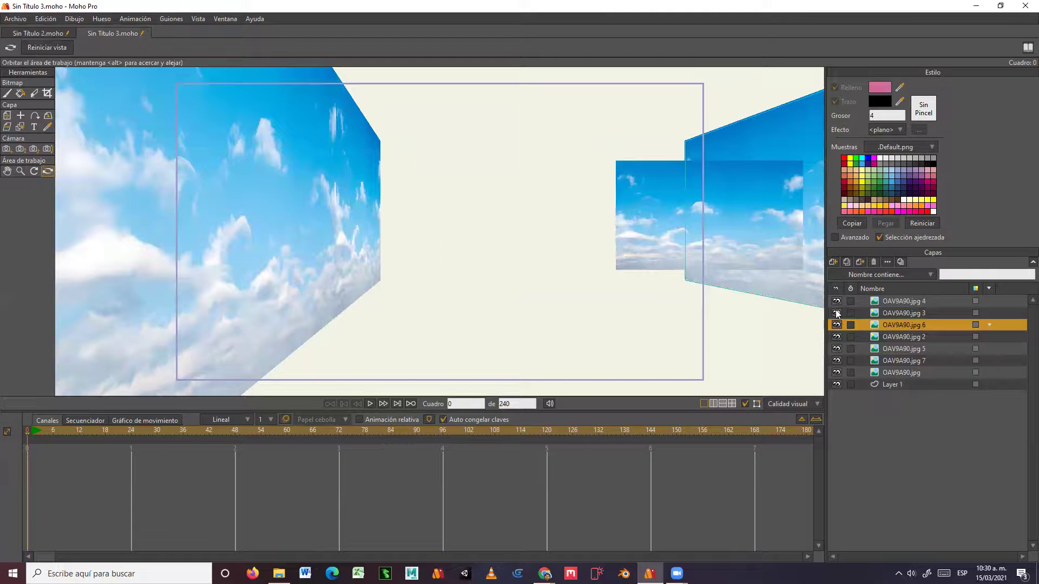
click(836, 310)
click(836, 302)
click(837, 301)
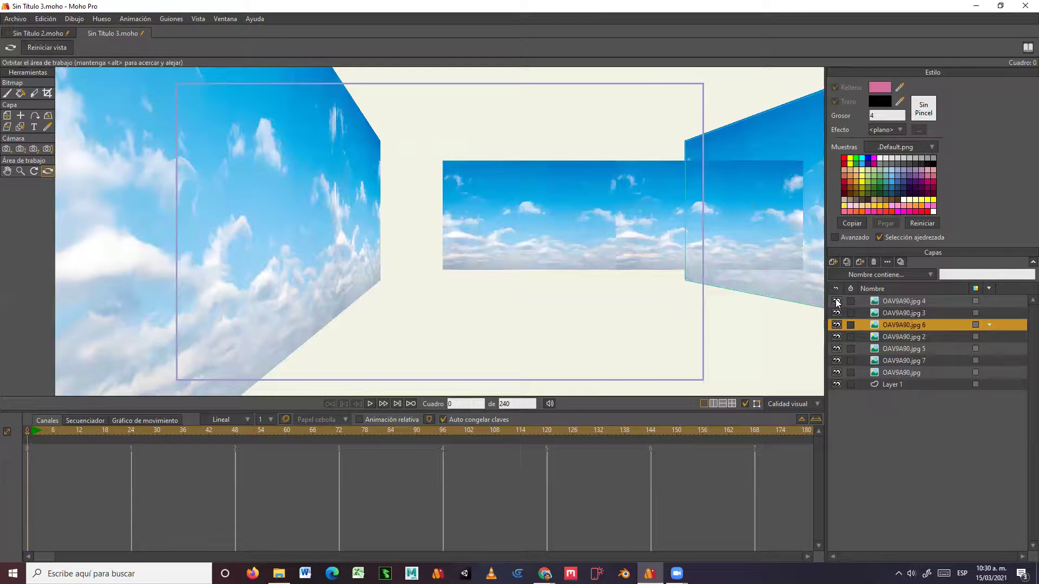
click(836, 302)
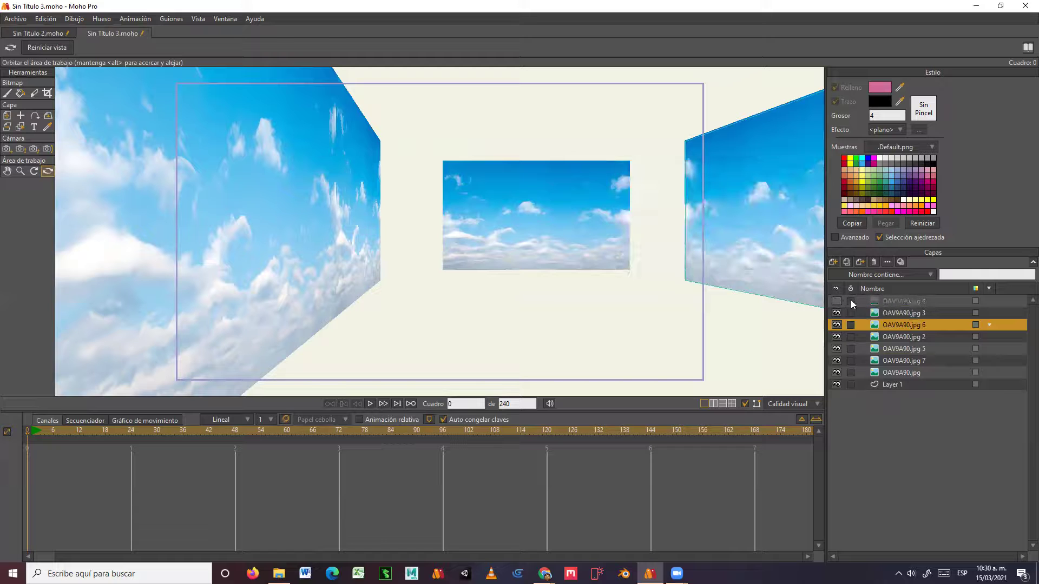
click(837, 301)
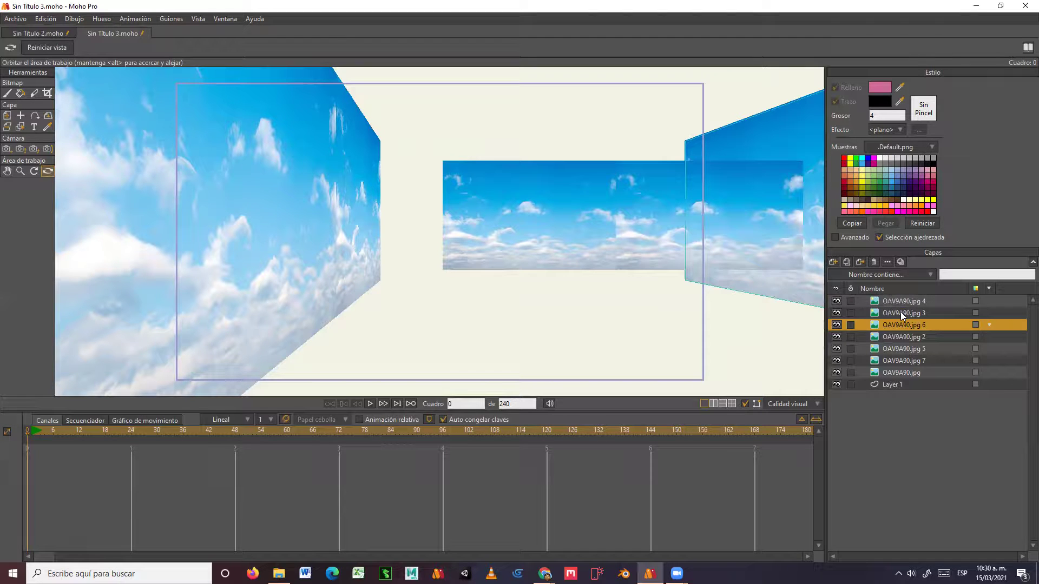
Move the back wall layers OAV9A90.jpg 4 and OAV9A90.jpg 3 together below the side wall layers, directly above Layer 1
click(903, 304)
shift+click(901, 316)
drag(902, 318, 906, 377)
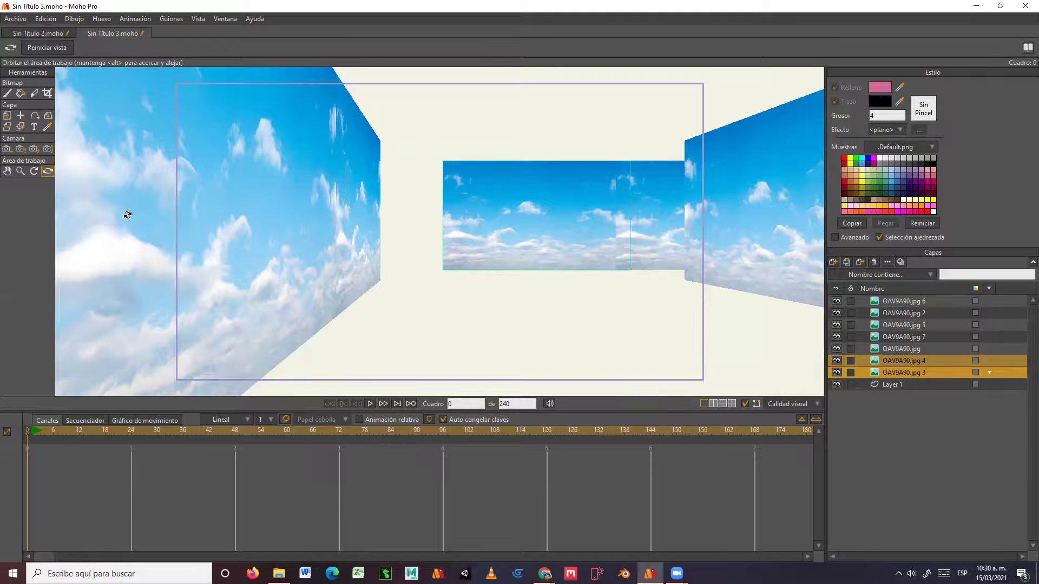
At frame 0, widen the camera's field of view to about 67.6 degrees and move it to X 0.6140, Y 0.2266
click(7, 151)
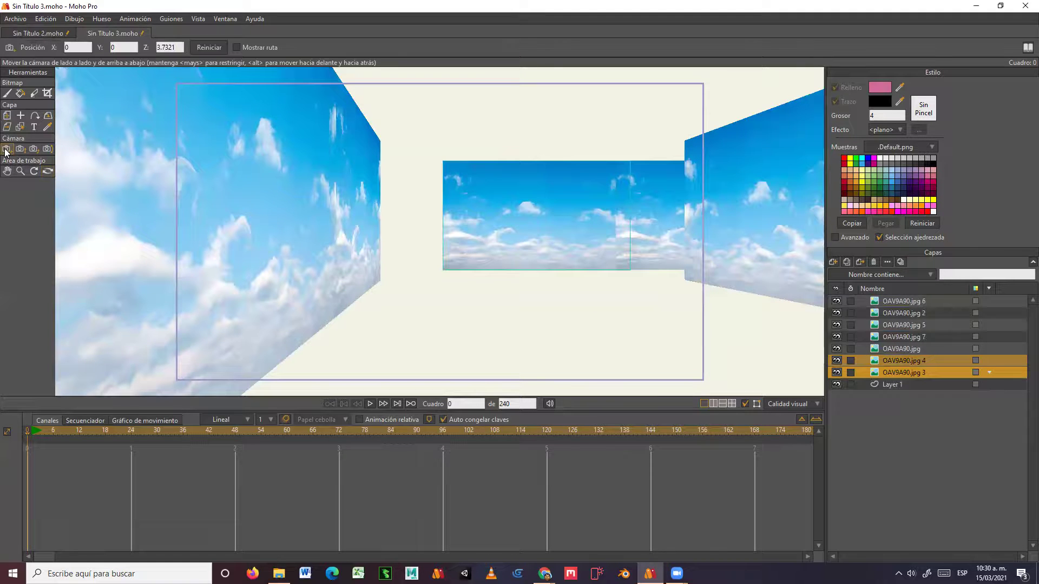
drag(503, 331, 429, 67)
click(18, 149)
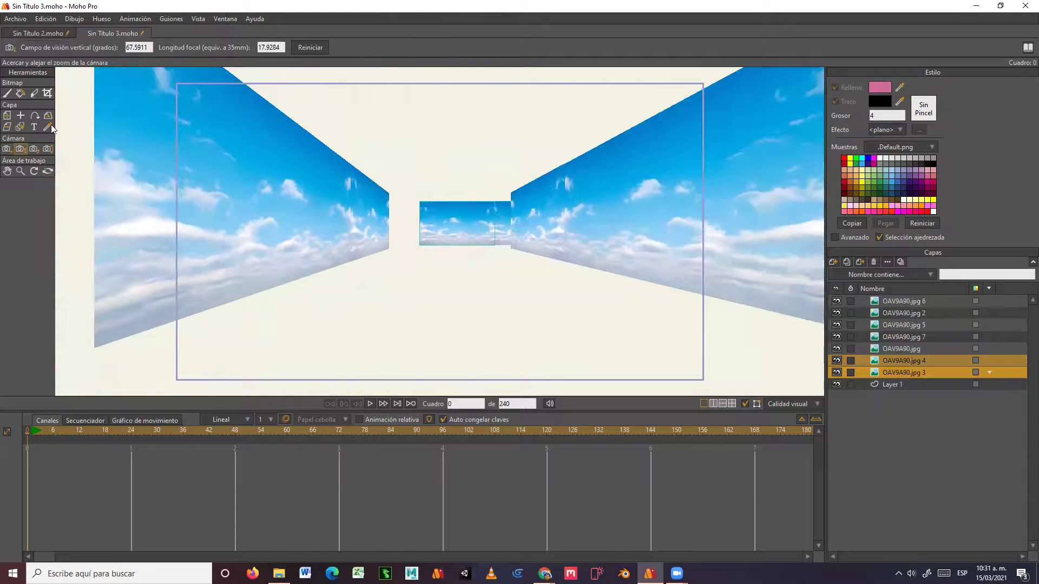
click(6, 150)
drag(383, 185, 375, 229)
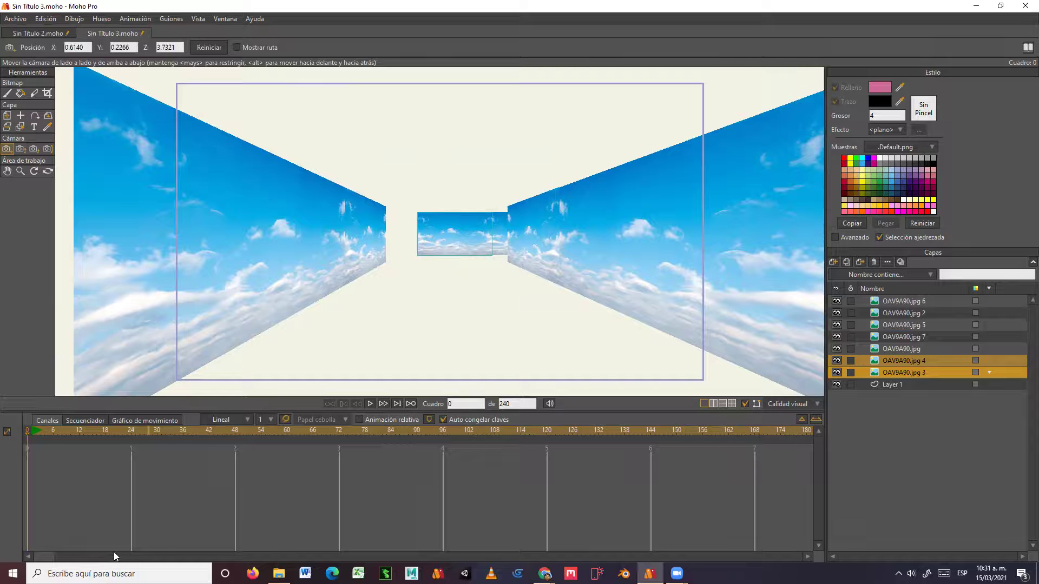
At frame 120, zoom the camera in to a 20-degree field of view and move it to X 0.7018, Y 0.1608
drag(55, 552, 218, 543)
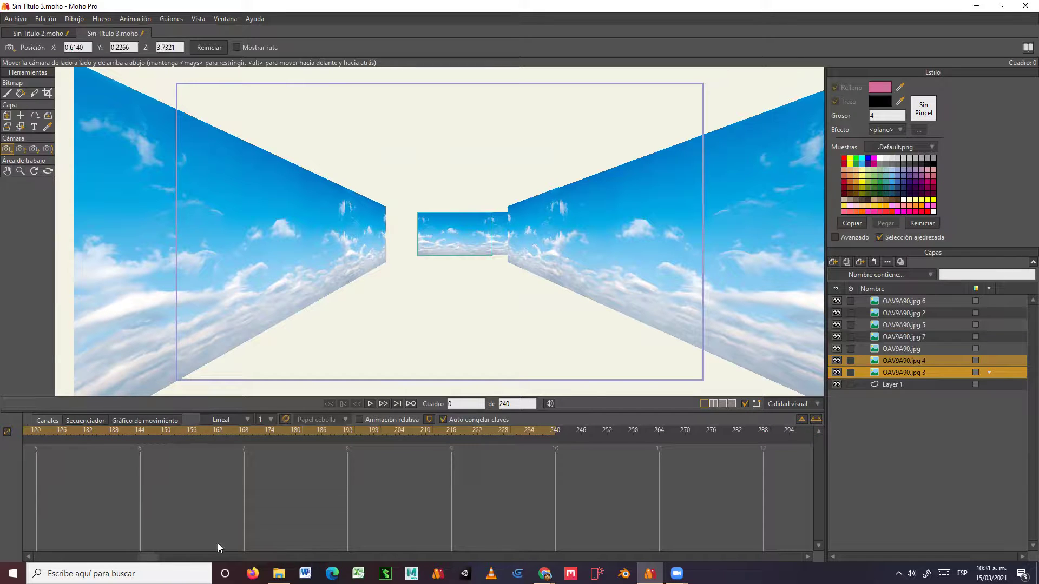
drag(548, 430, 555, 430)
drag(147, 556, 21, 553)
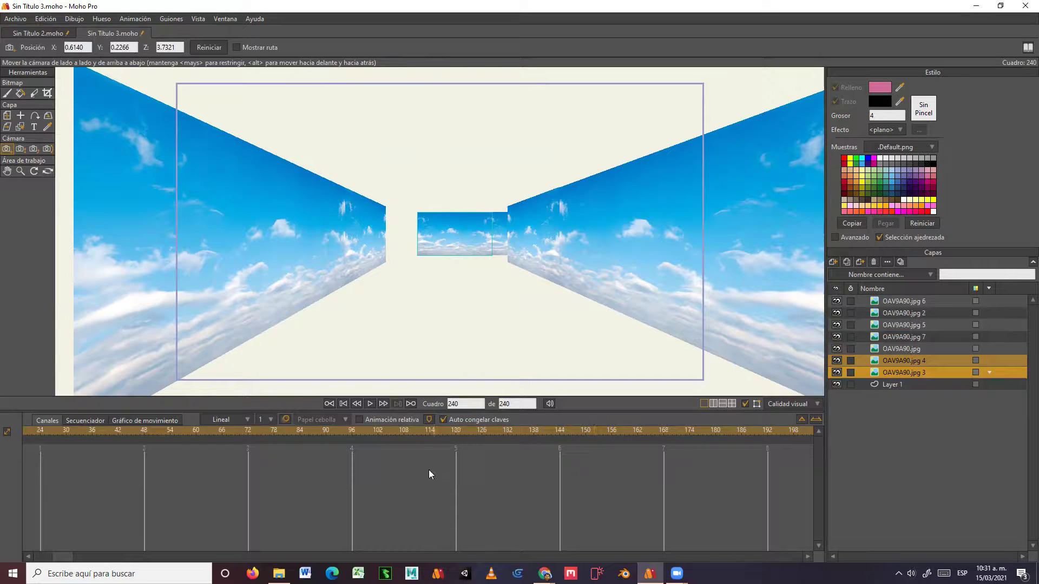
click(456, 433)
click(20, 148)
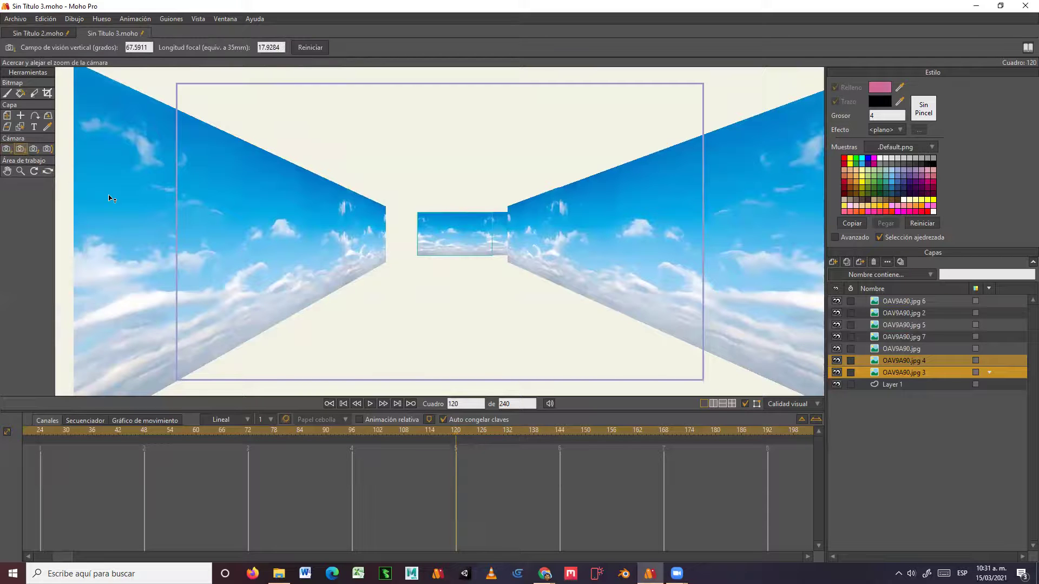
drag(472, 271, 469, 541)
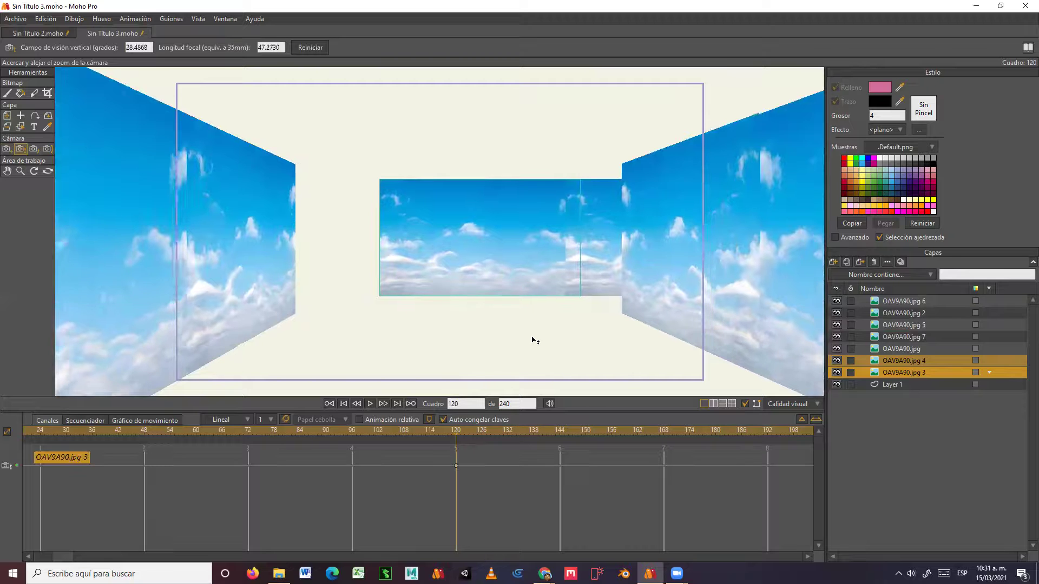
drag(534, 340, 531, 425)
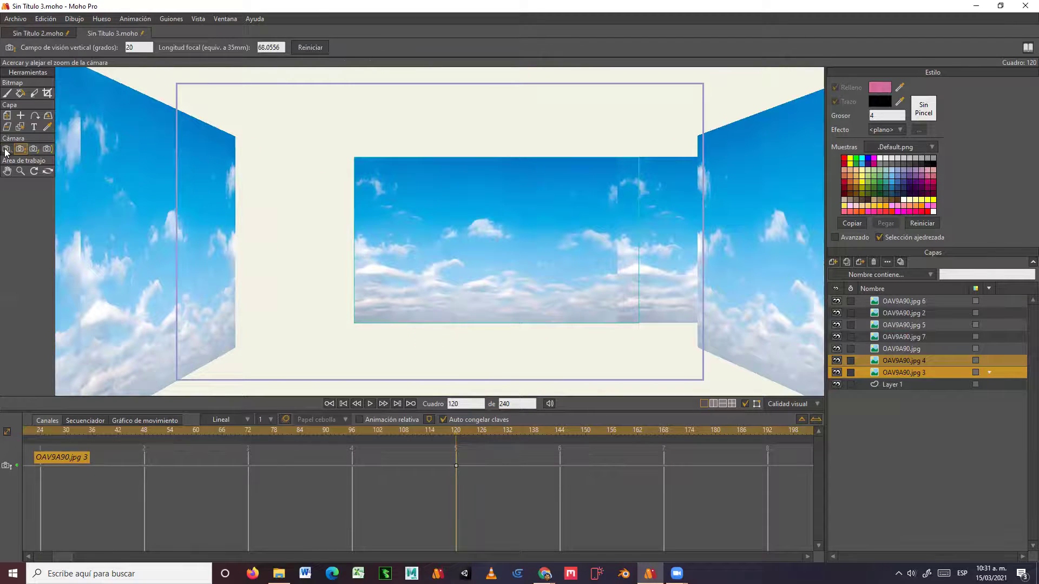
click(7, 149)
drag(429, 283, 419, 274)
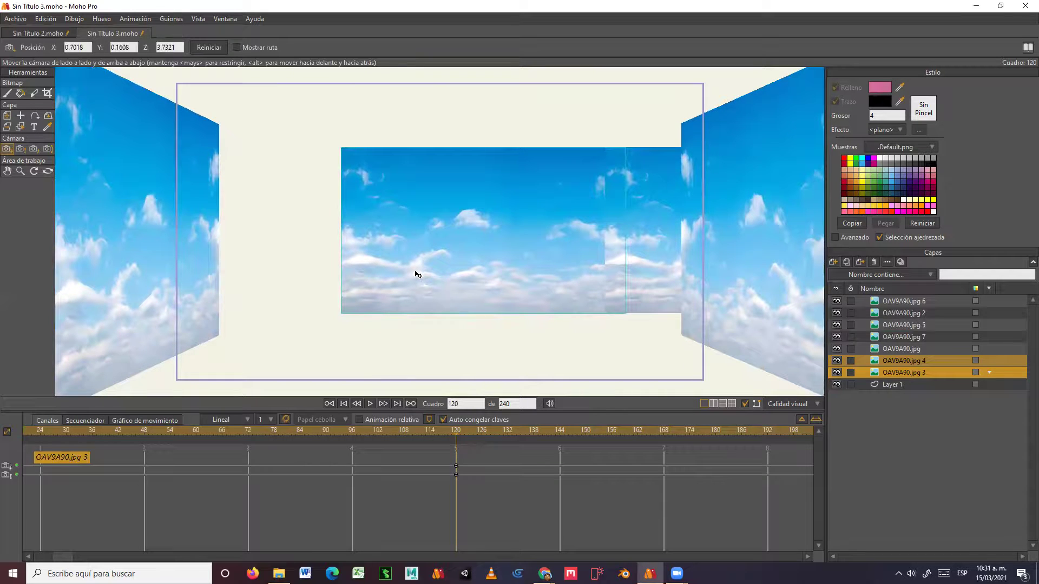
Set the animation's end frame to 120 and play back the camera move
double_click(516, 403)
text(120)
key(Return)
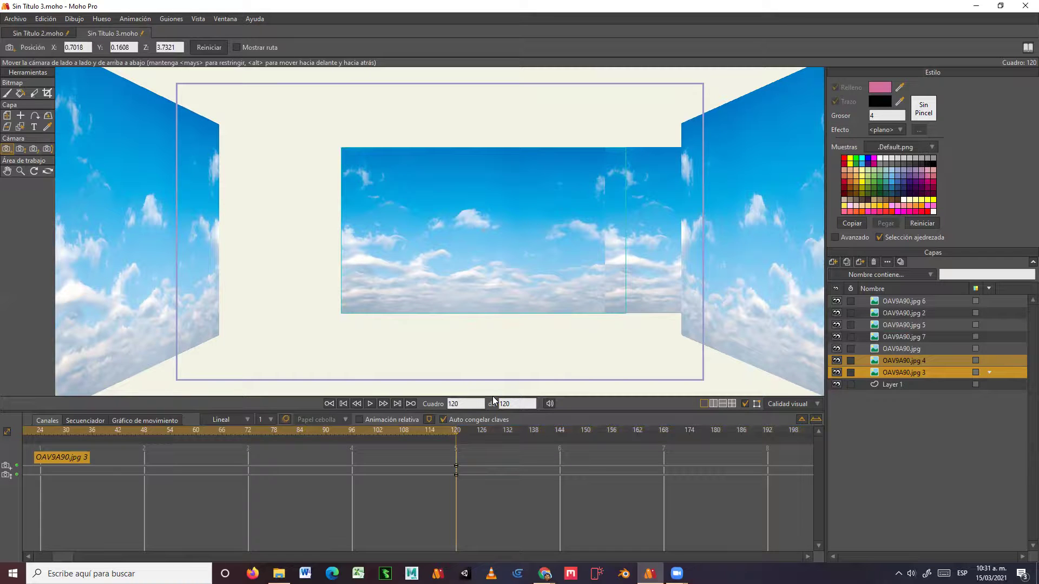
click(370, 404)
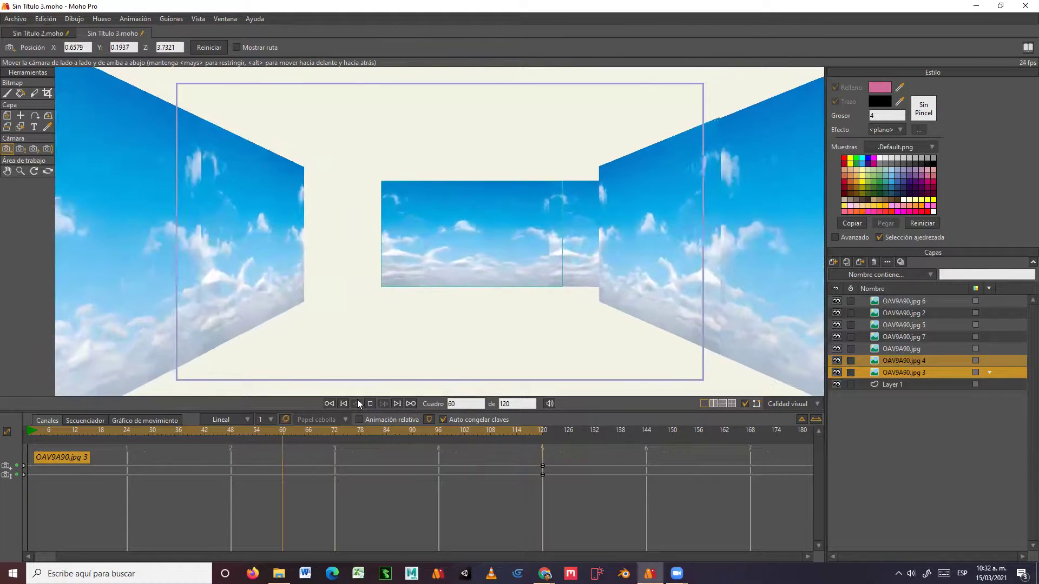
click(366, 402)
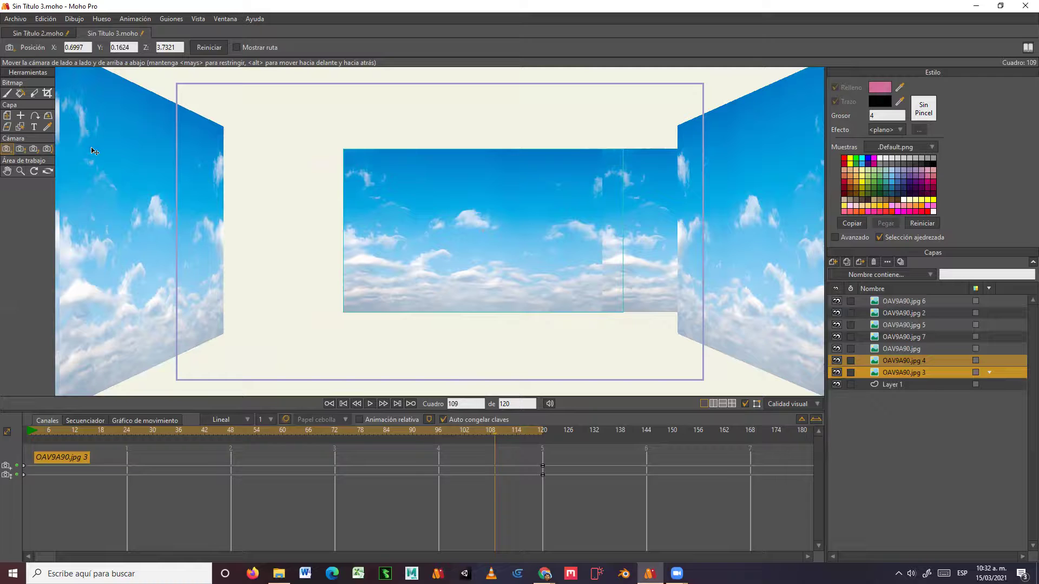
Orbit to an overview of the walls and, at frame 0, add a particle layer named fuente above OAV9A90.jpg 6
click(48, 171)
drag(270, 285, 460, 277)
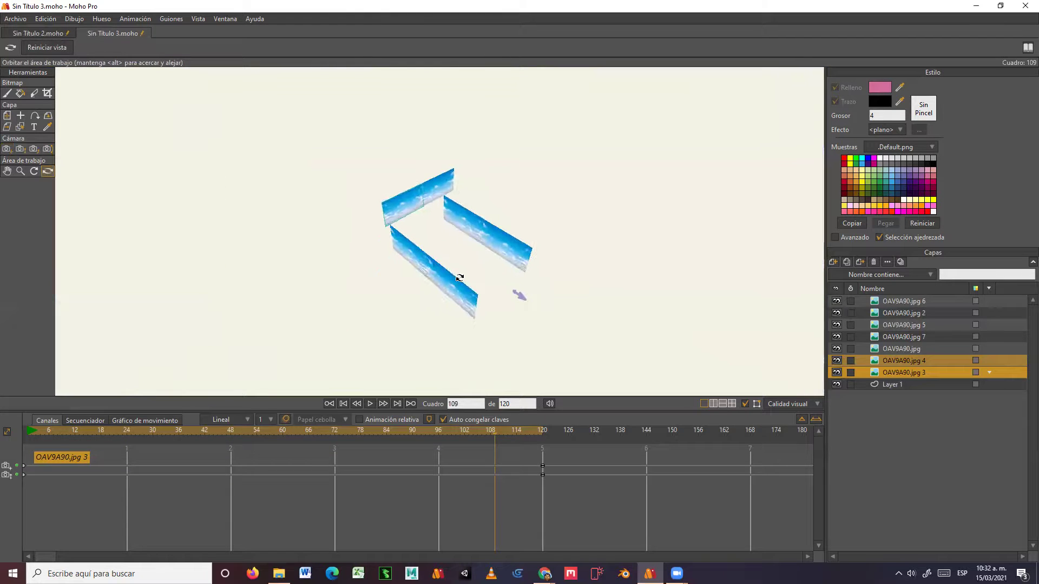
click(905, 301)
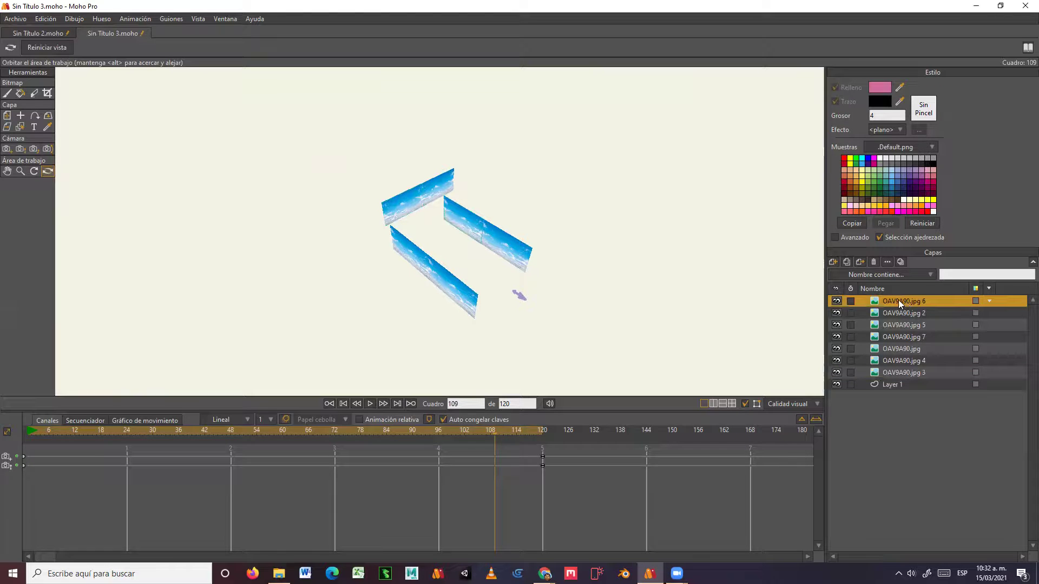
click(833, 262)
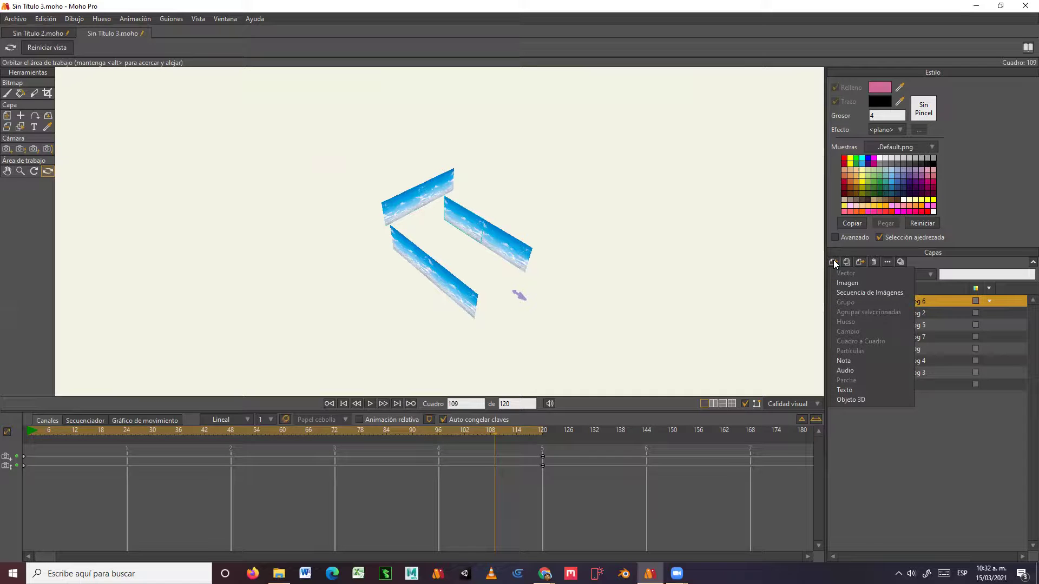
click(28, 434)
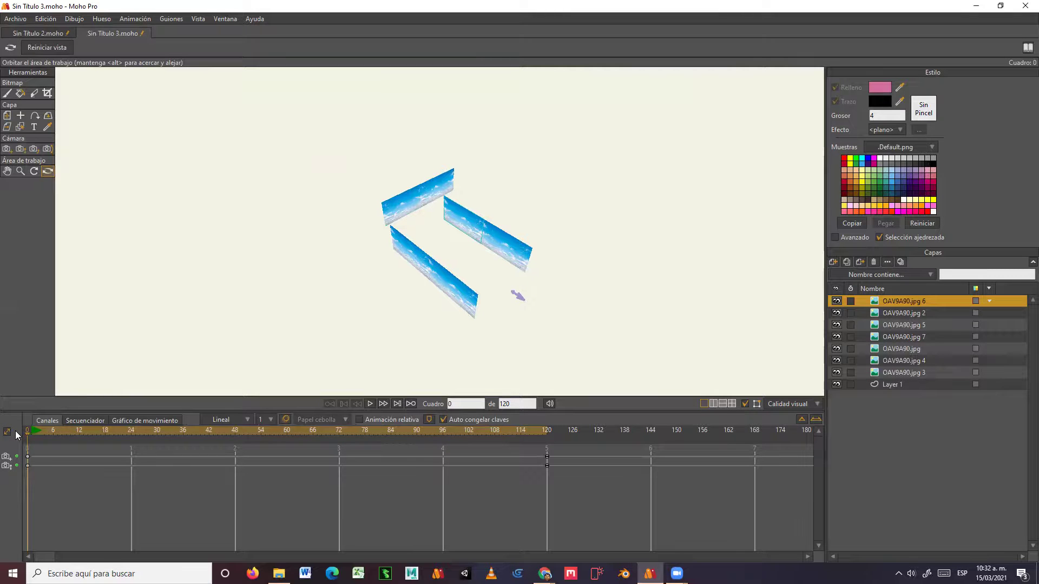
click(833, 263)
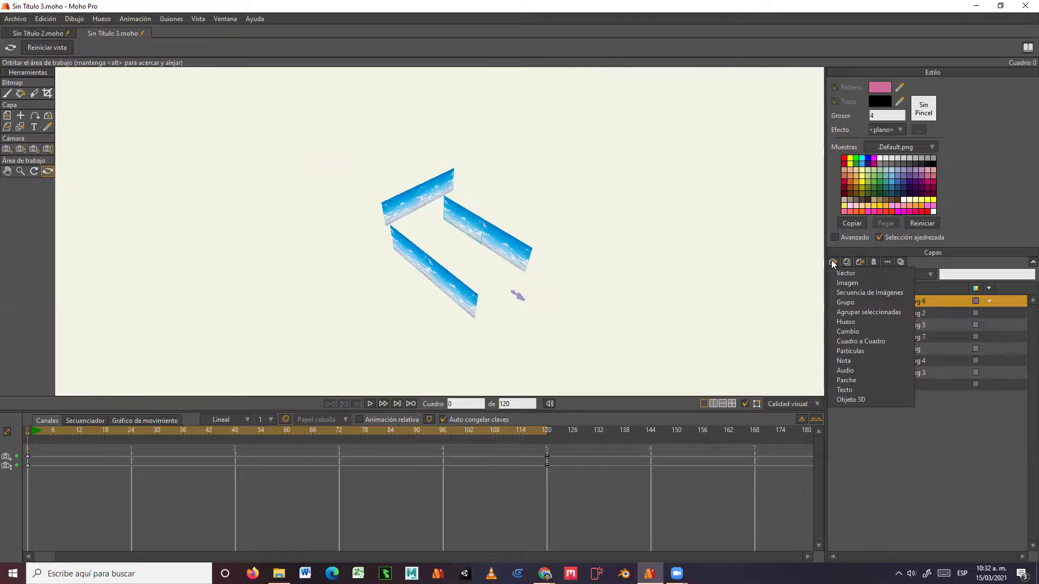
click(852, 349)
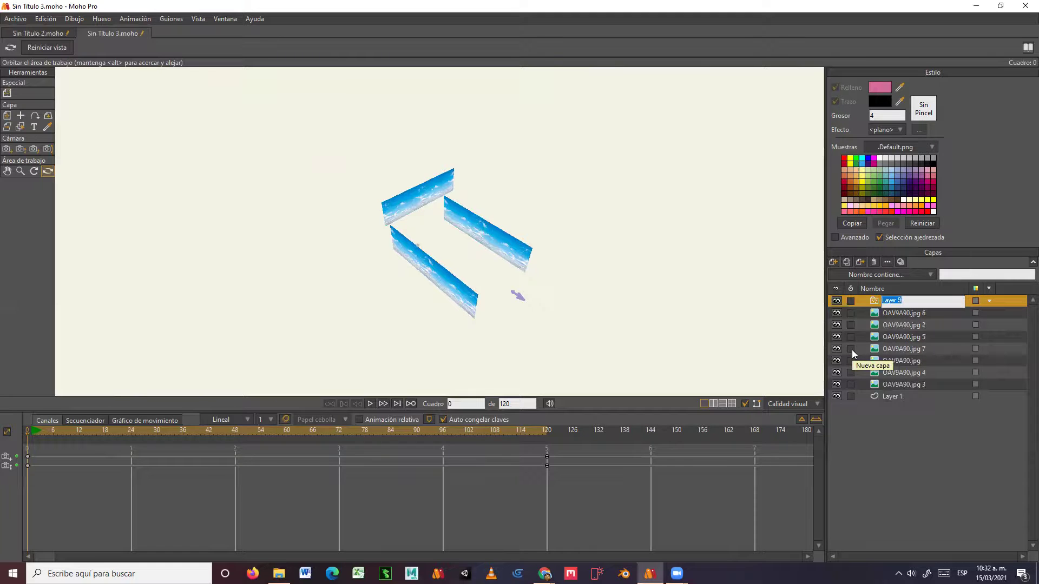
text(fuer)
key(BackSpace)
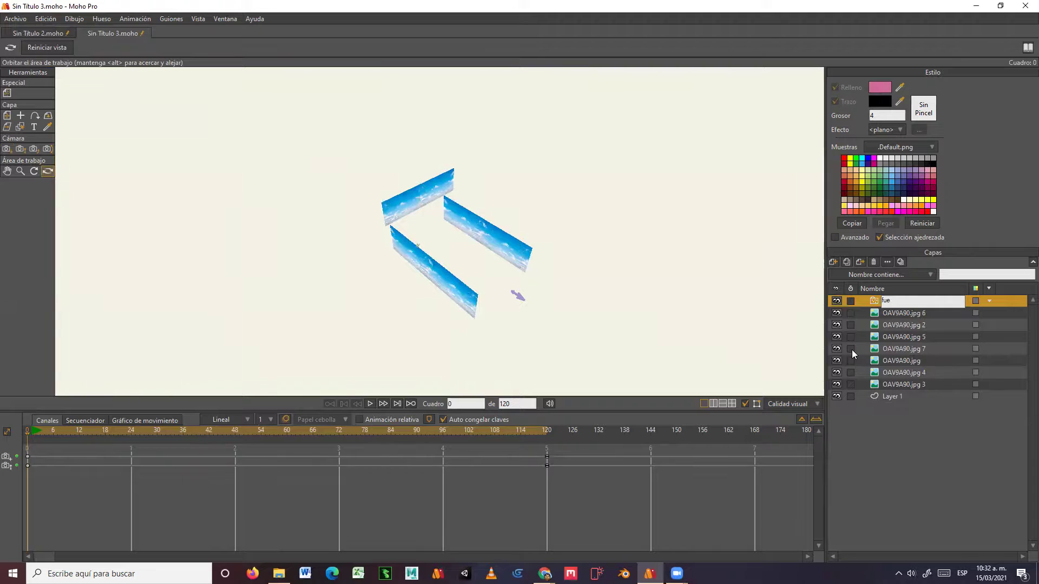
text(nte)
key(Return)
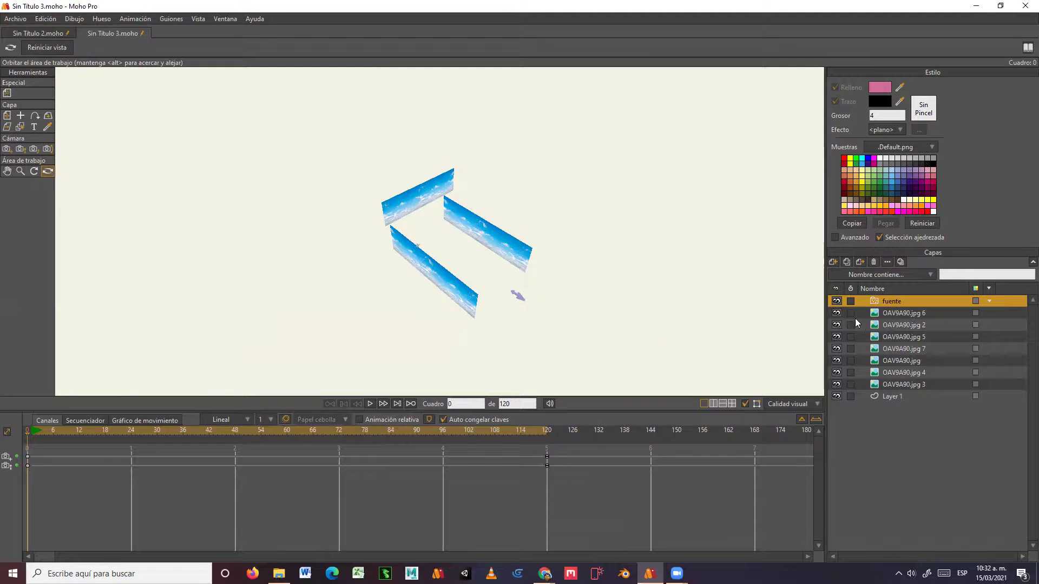
Add a vector layer named gotas directly above the OAV9A90.jpg 6 layer
click(897, 314)
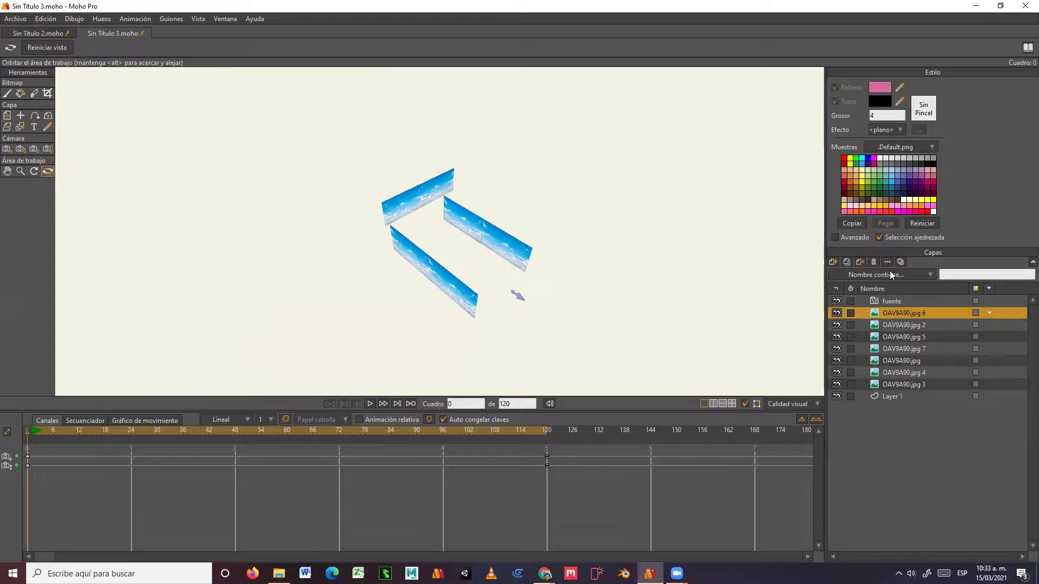
click(832, 262)
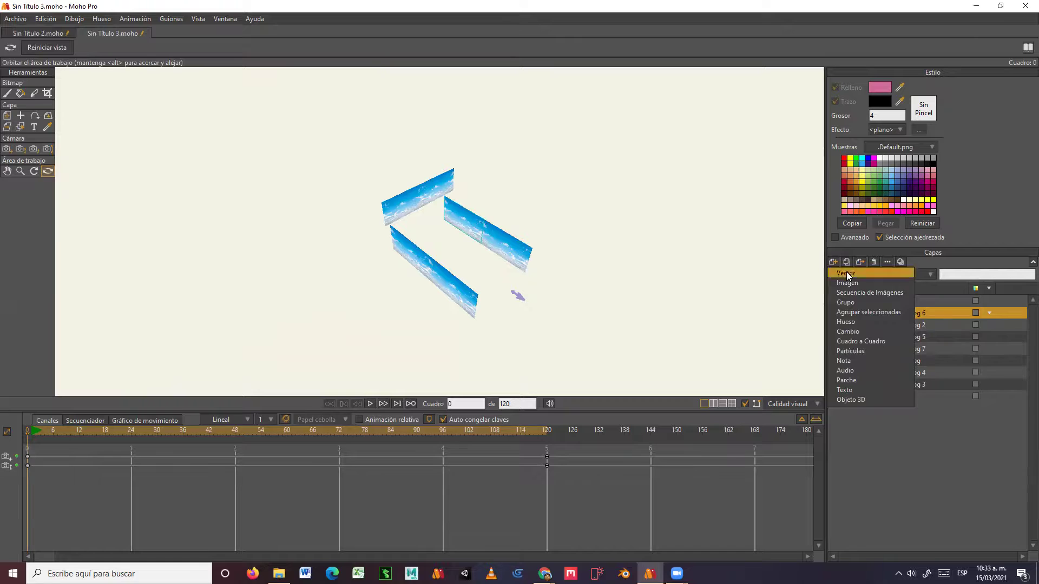
click(846, 273)
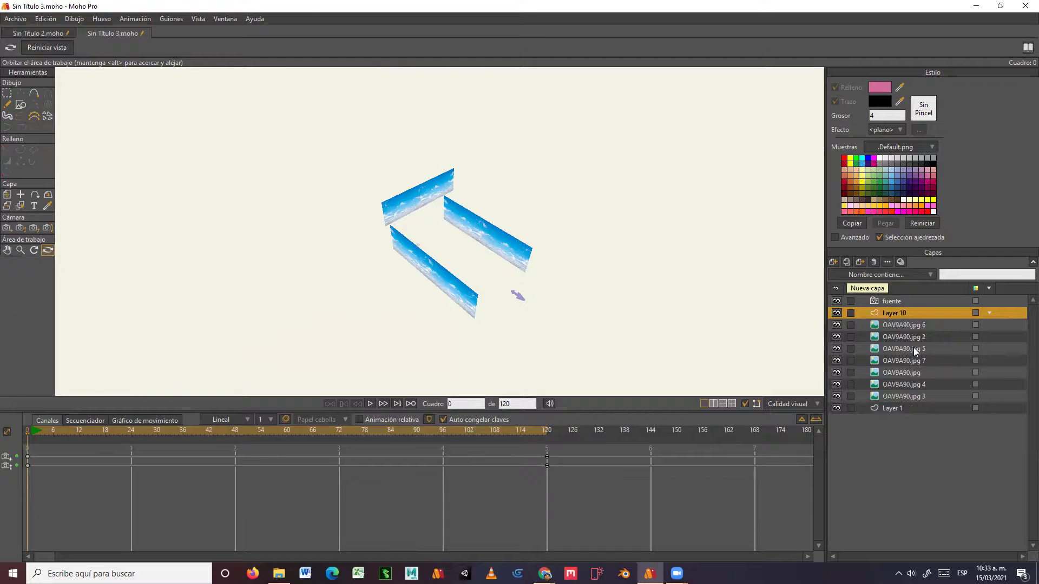
double_click(894, 313)
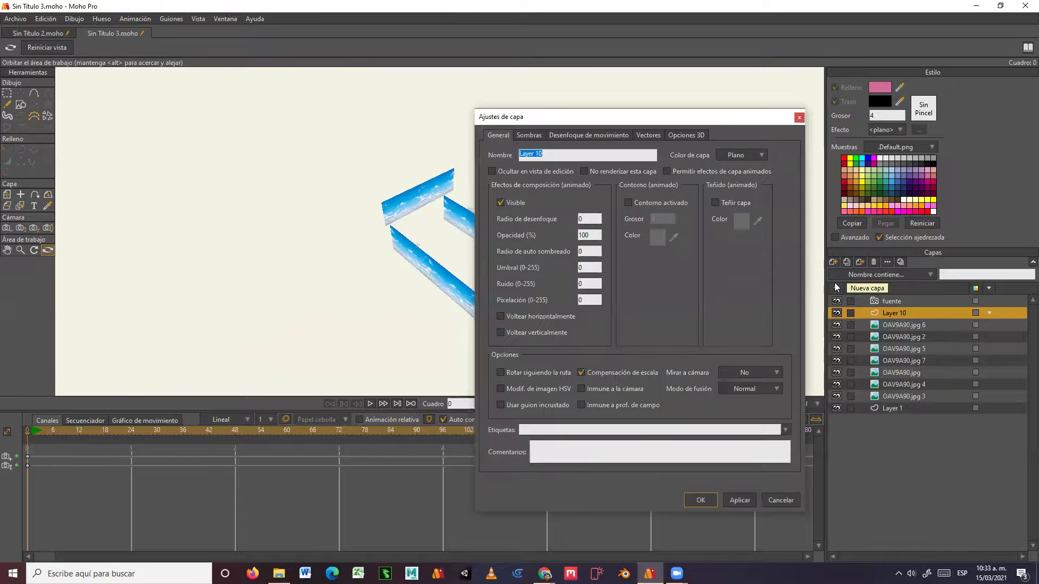
text(g)
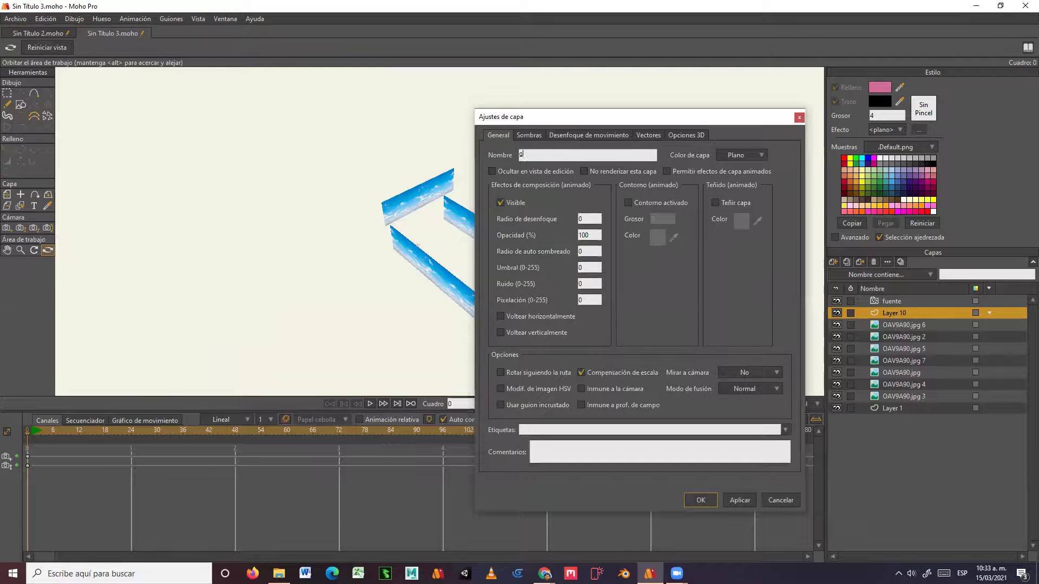
text(otas)
key(Return)
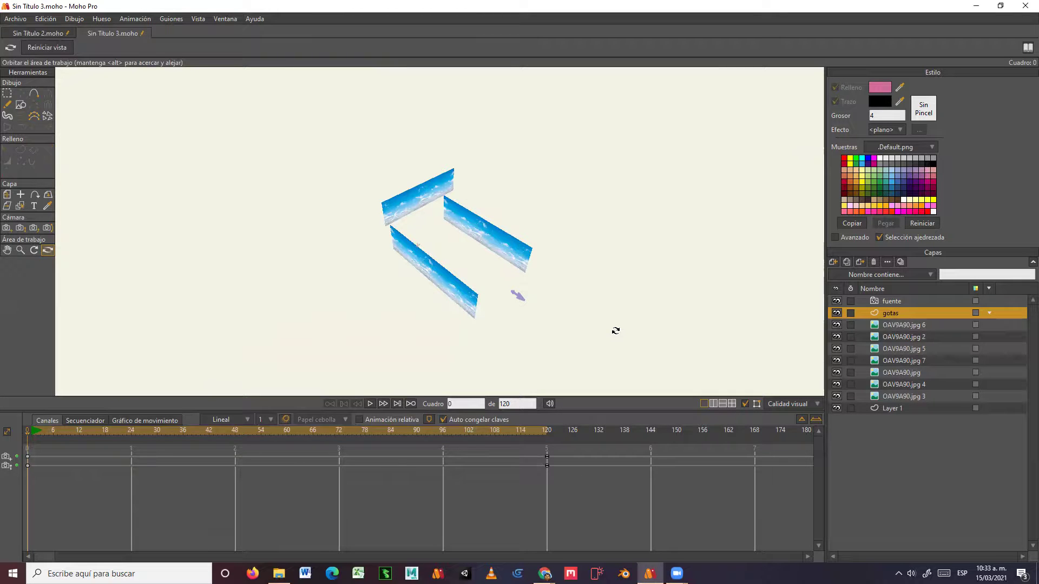
Return to the camera view and draw a small magenta circle on the gotas layer, in the empty floor area below the back wall
click(51, 50)
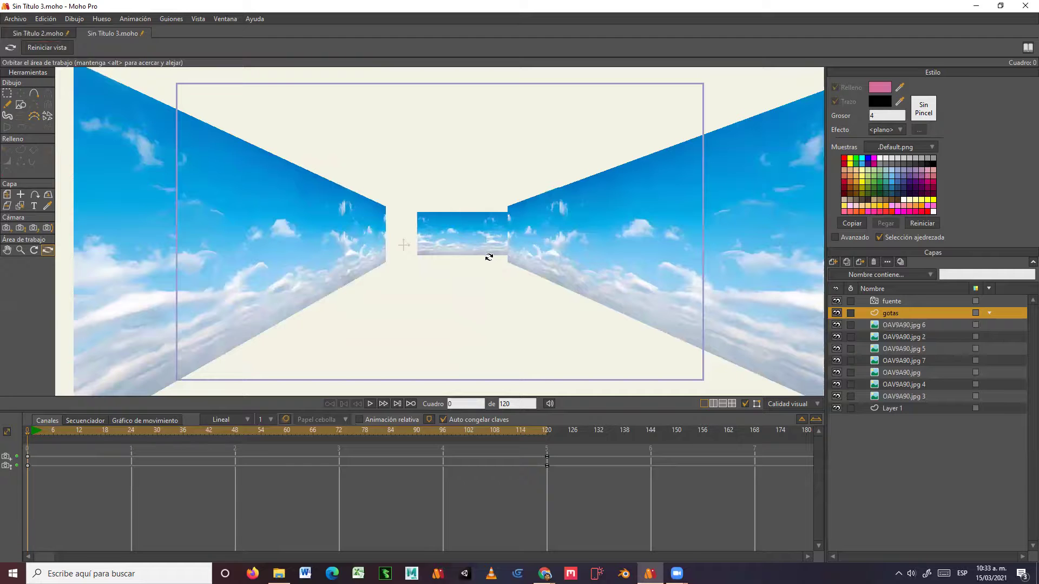
click(20, 105)
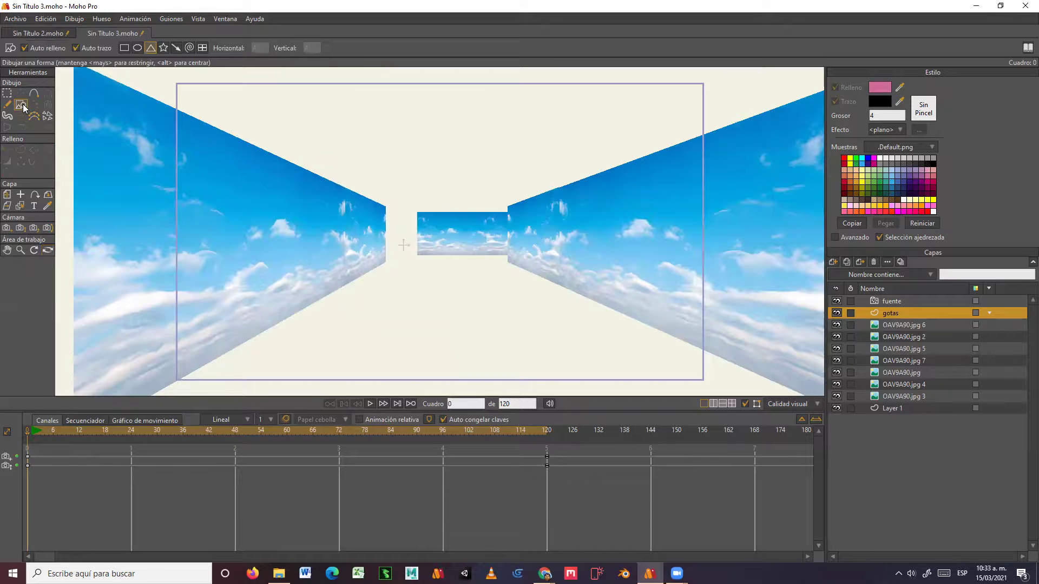
click(137, 47)
click(926, 182)
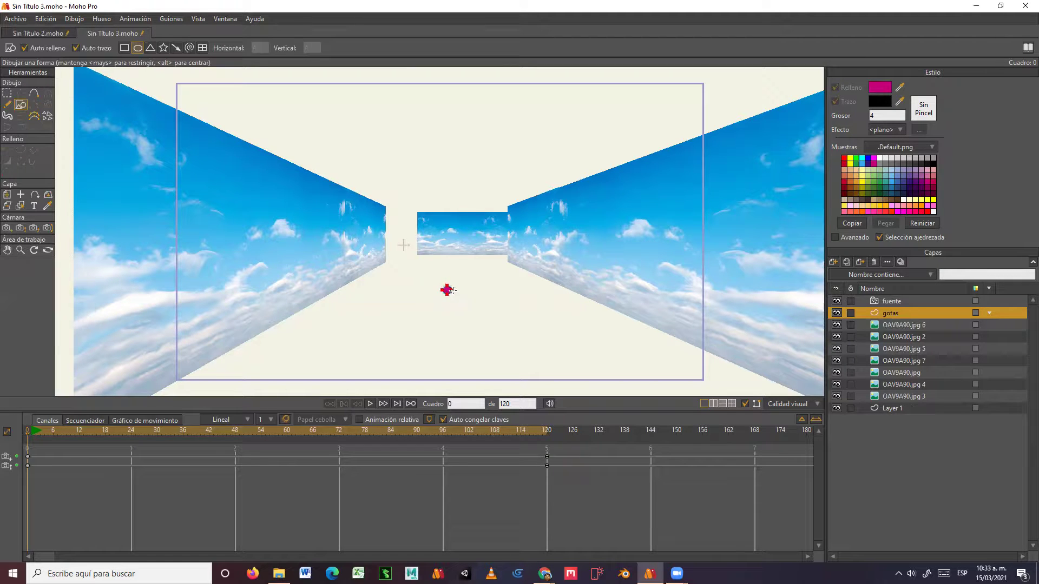
drag(446, 291, 447, 291)
scroll(535, 305, up, 5)
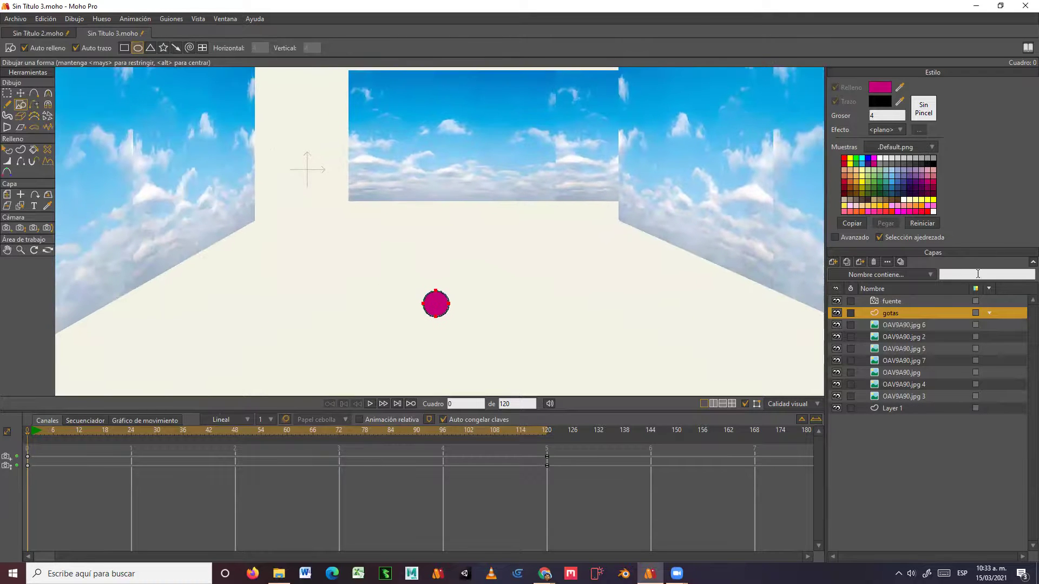
Add another vector layer named otrasgotas above the gotas layer
click(835, 261)
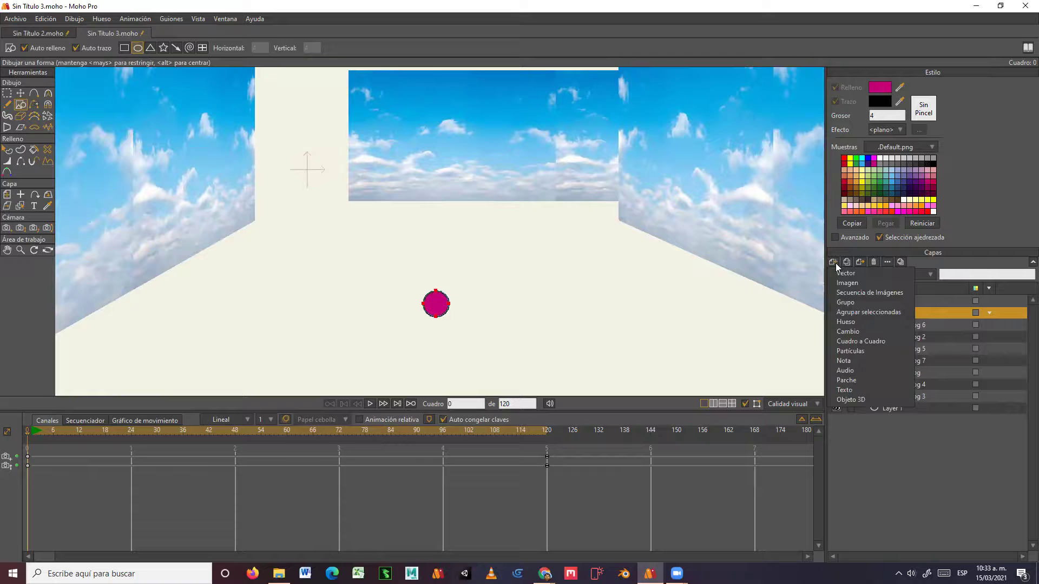
click(845, 272)
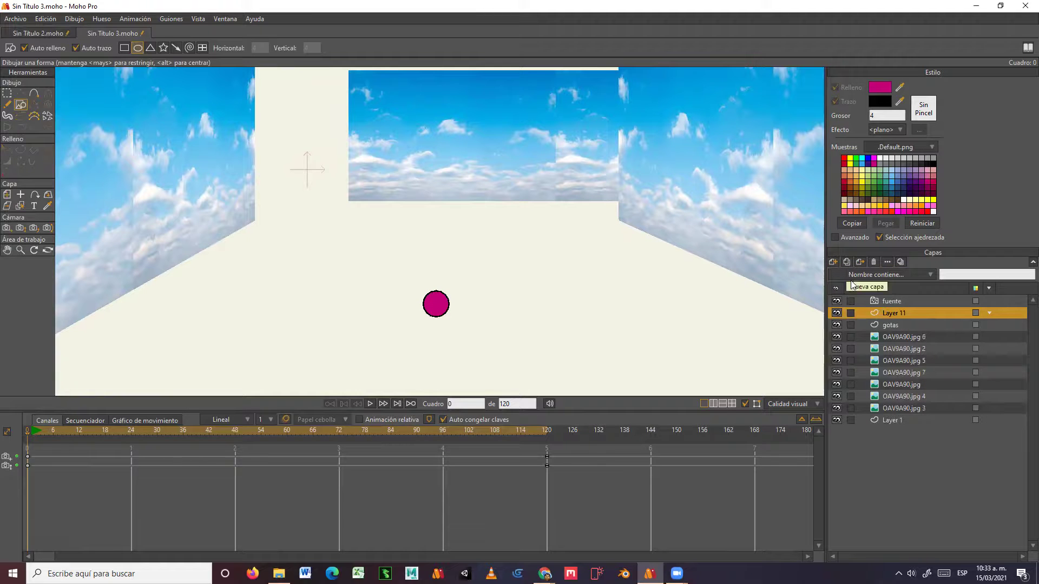
double_click(892, 315)
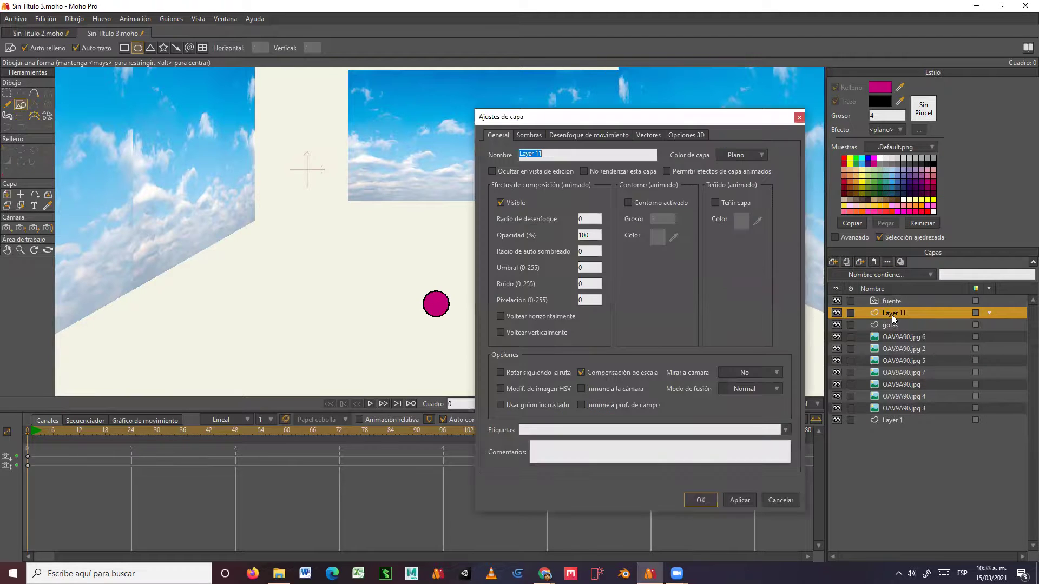
text(otrasgotas)
key(Return)
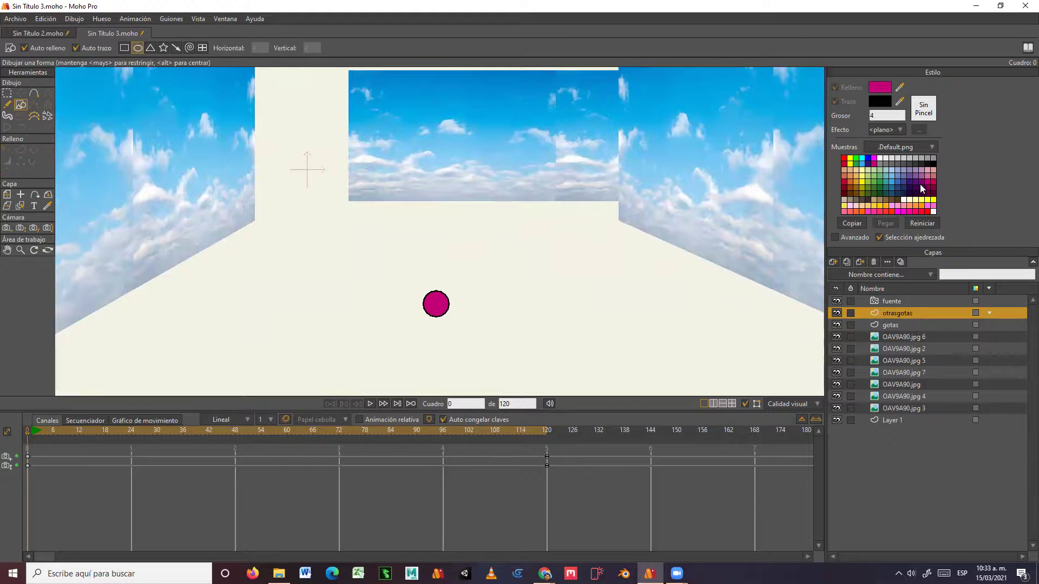
Draw a small green circle on the otrasgotas layer, overlapping the upper part of the magenta circle
click(867, 181)
drag(429, 276, 450, 299)
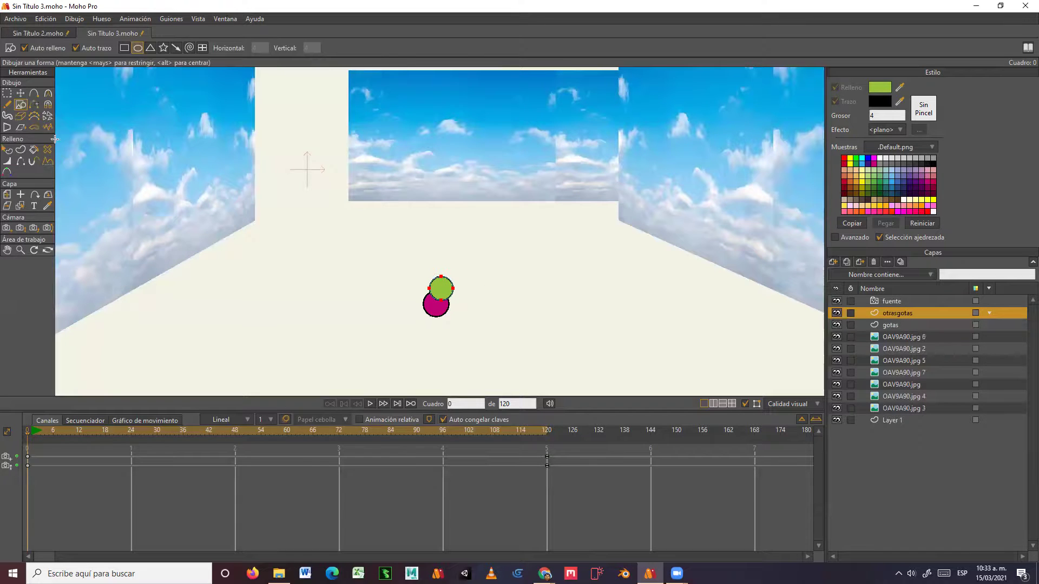
click(21, 93)
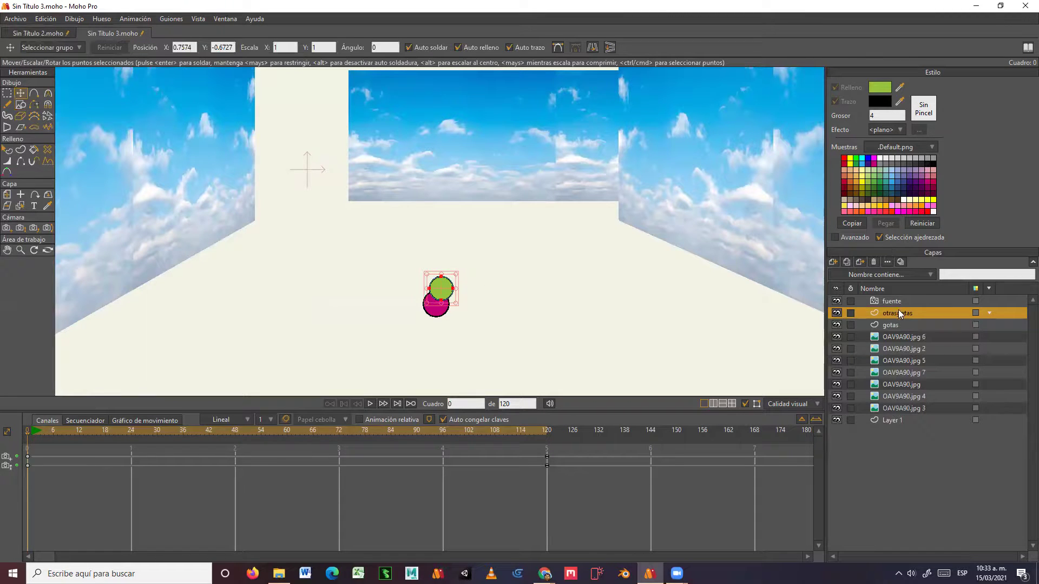
Nest the otrasgotas and gotas layers inside the fuente particle layer and play back the animation
ctrl+click(905, 326)
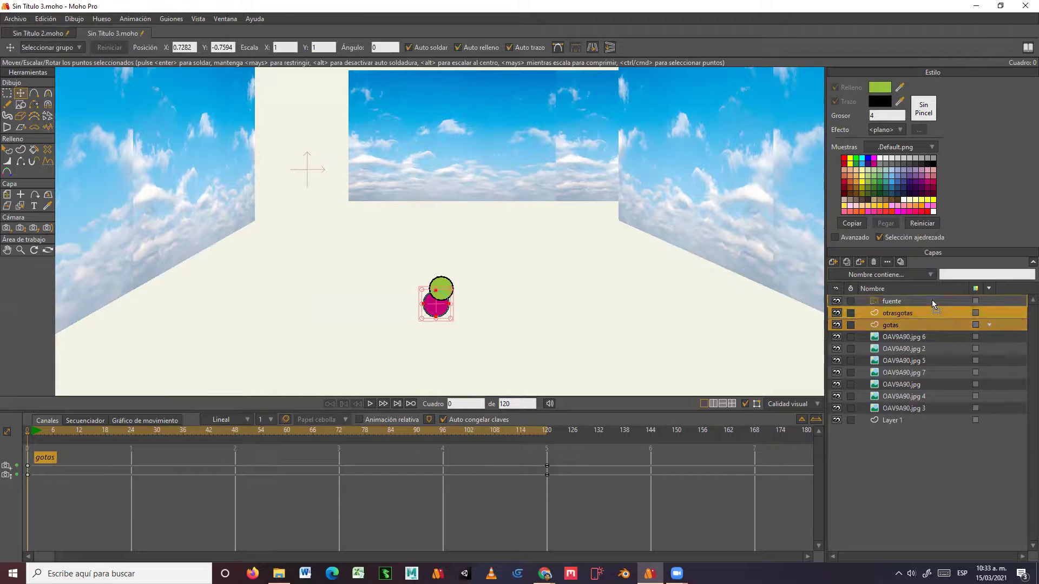
drag(923, 302, 922, 302)
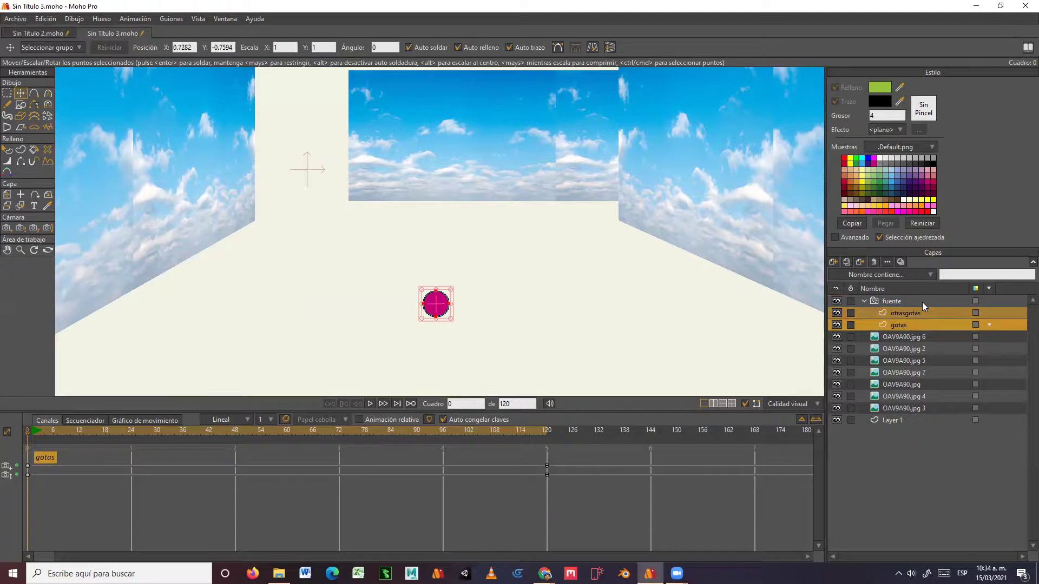
click(922, 302)
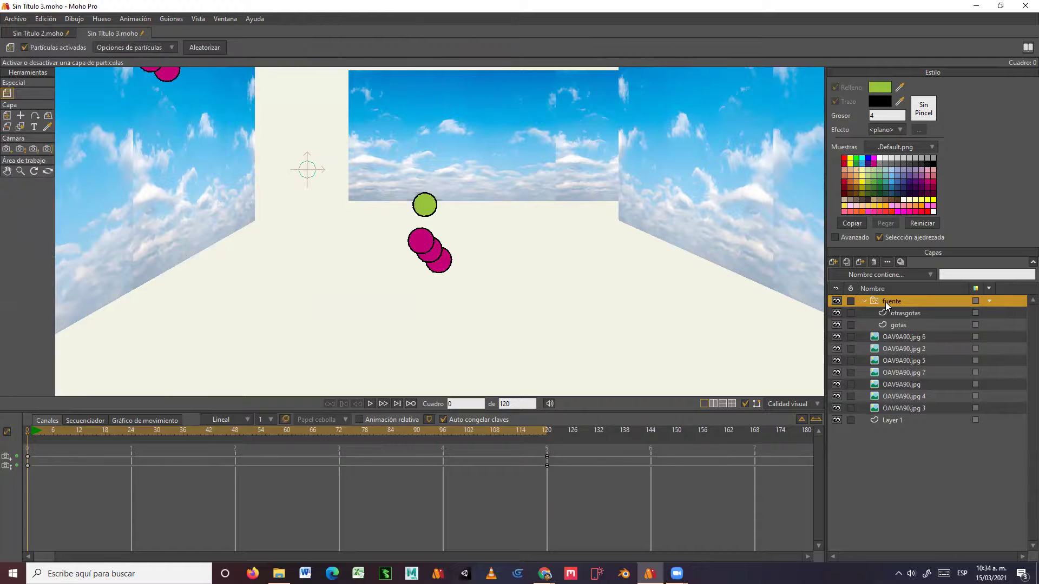
click(863, 302)
drag(668, 244, 485, 153)
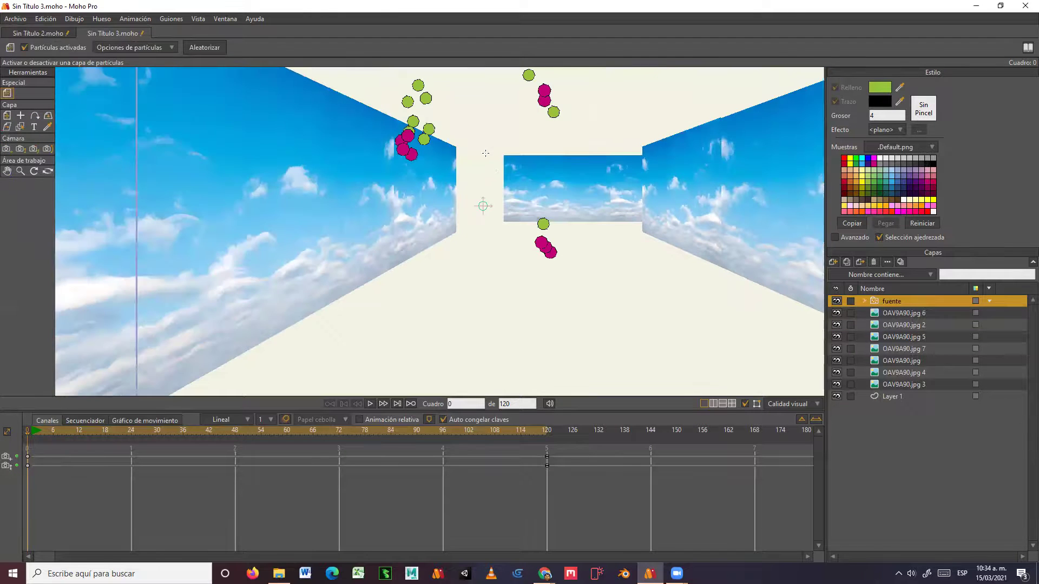
click(371, 404)
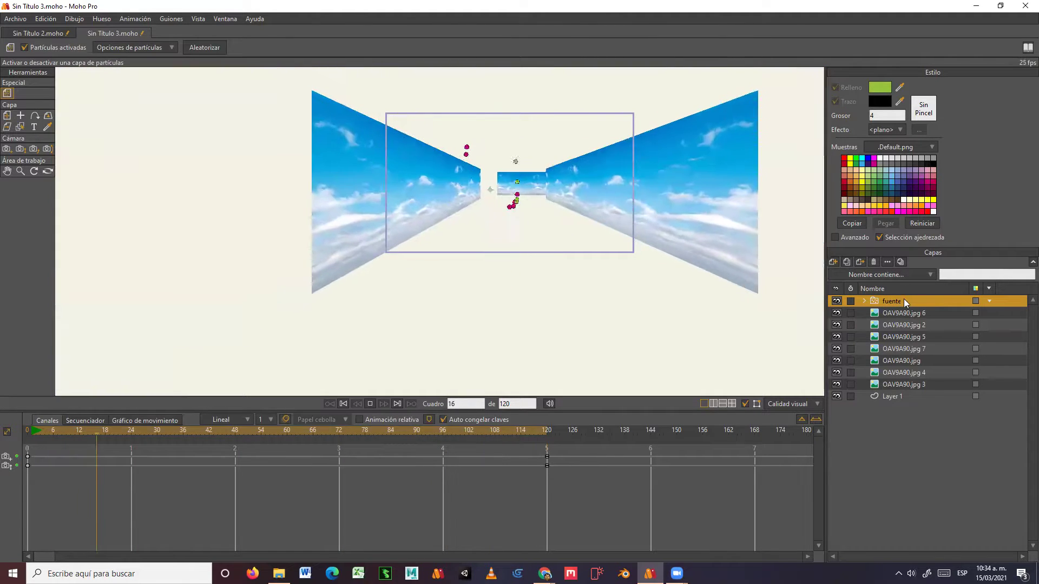
Adjust the fuente layer's particle settings, covering emission direction, particle count, lifetime and emitter width, and apply them
double_click(895, 300)
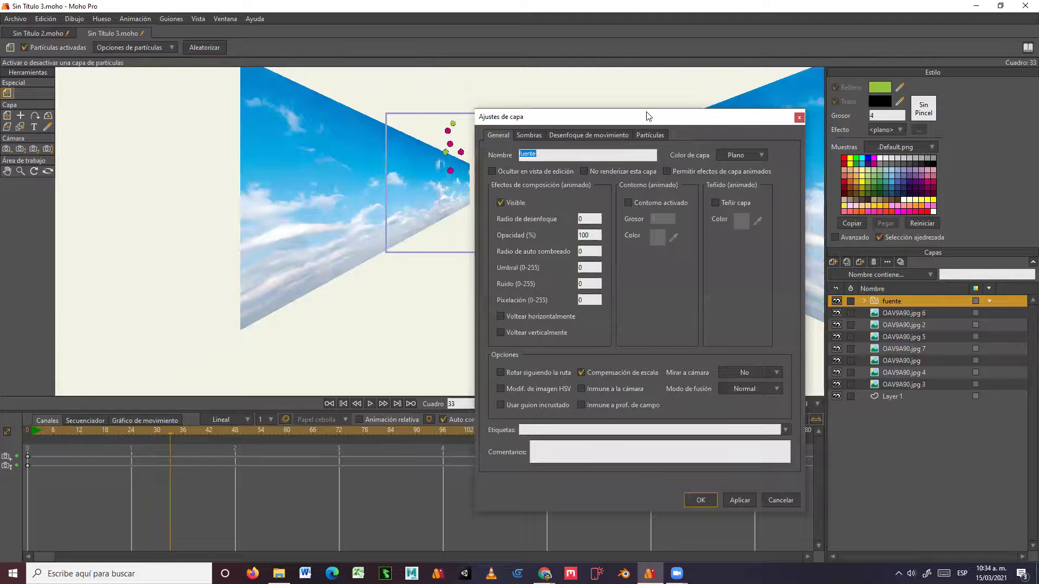
drag(639, 121, 477, 117)
click(488, 129)
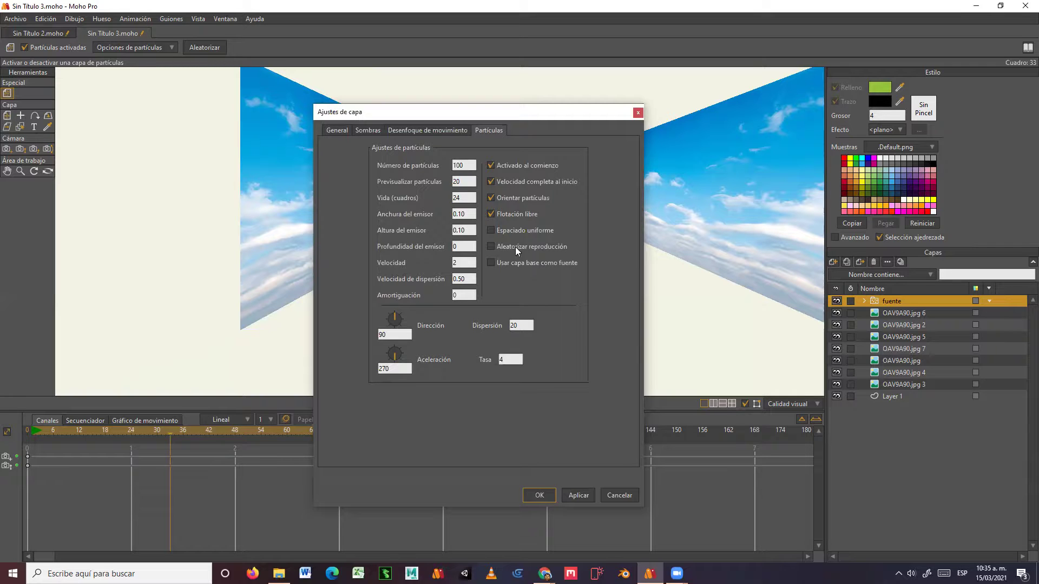
drag(396, 319, 401, 318)
click(464, 168)
click(465, 199)
click(473, 214)
click(577, 496)
click(539, 495)
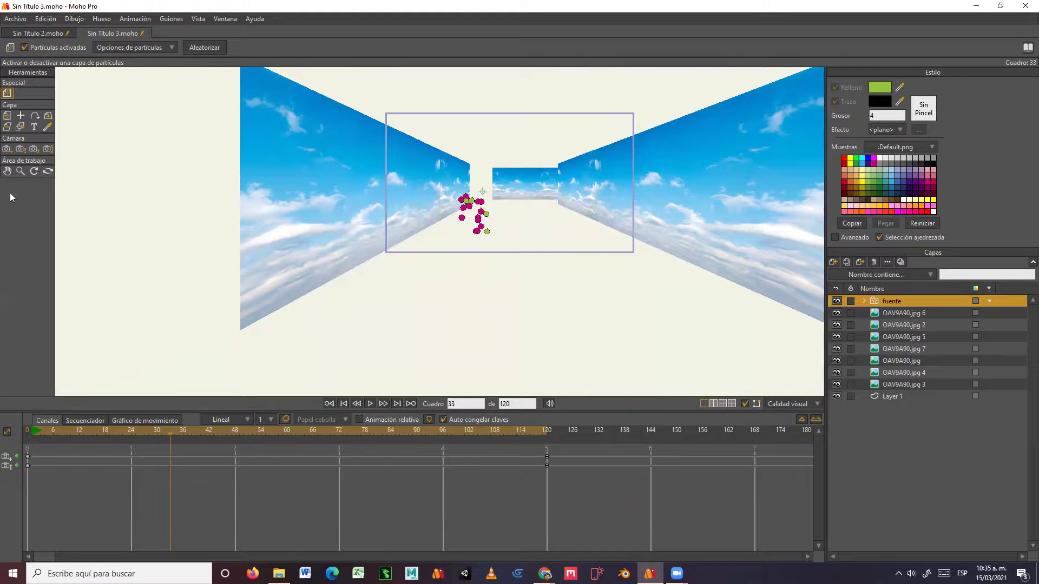
Try moving the fuente layer to X 1 at frame 33 and undo the move
click(48, 171)
drag(255, 250, 413, 262)
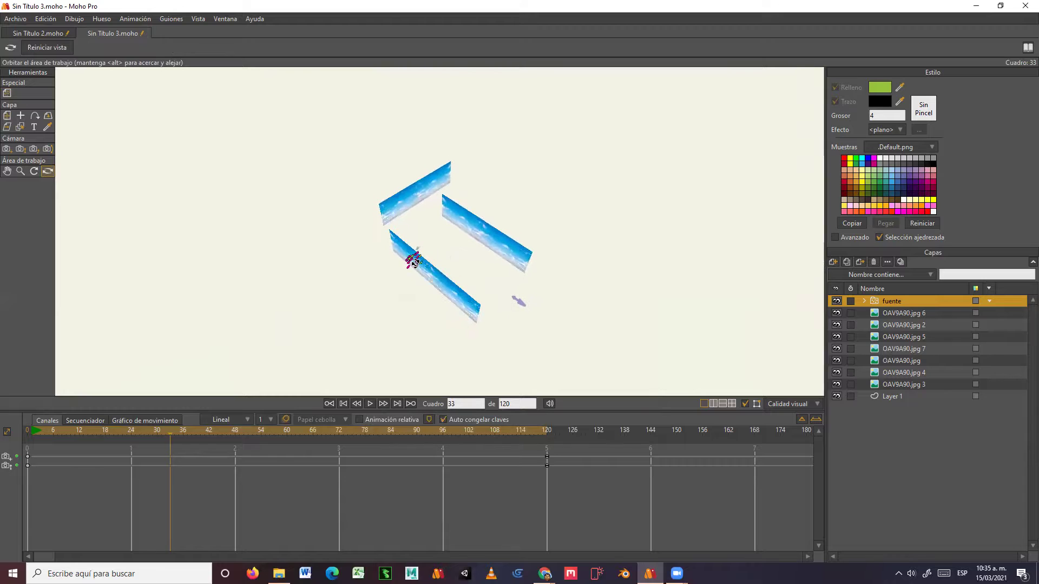
click(7, 115)
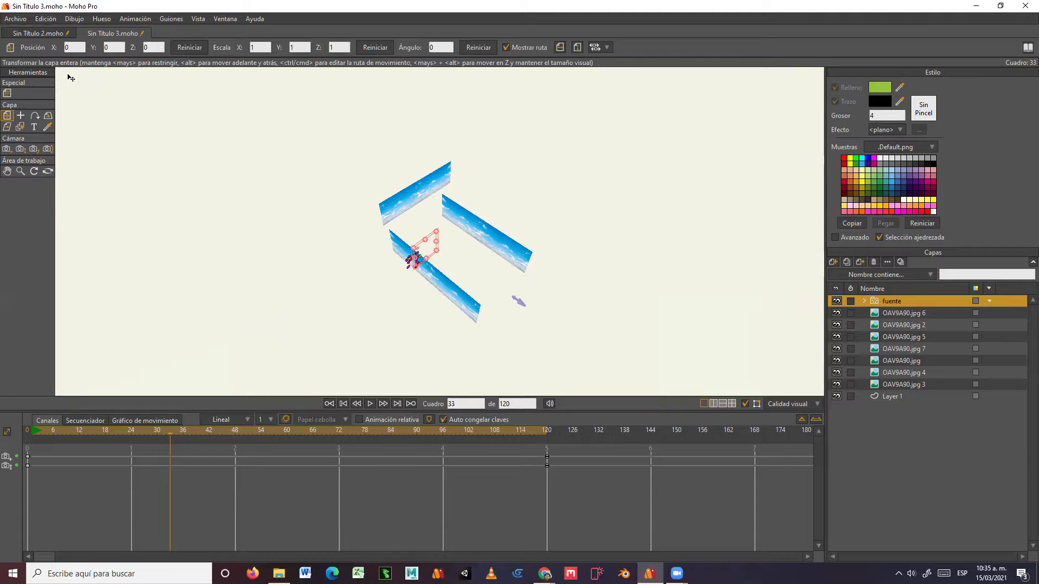
click(72, 48)
key(Return)
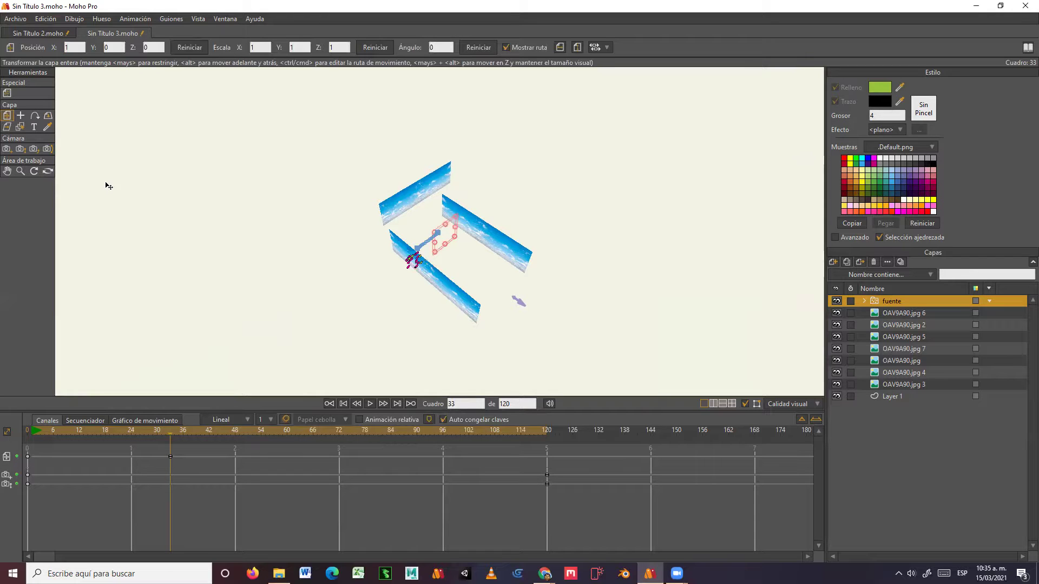
key(ctrl+z)
At frame 0, set the fuente layer's position to X 1 and Z -1
drag(55, 427, 28, 430)
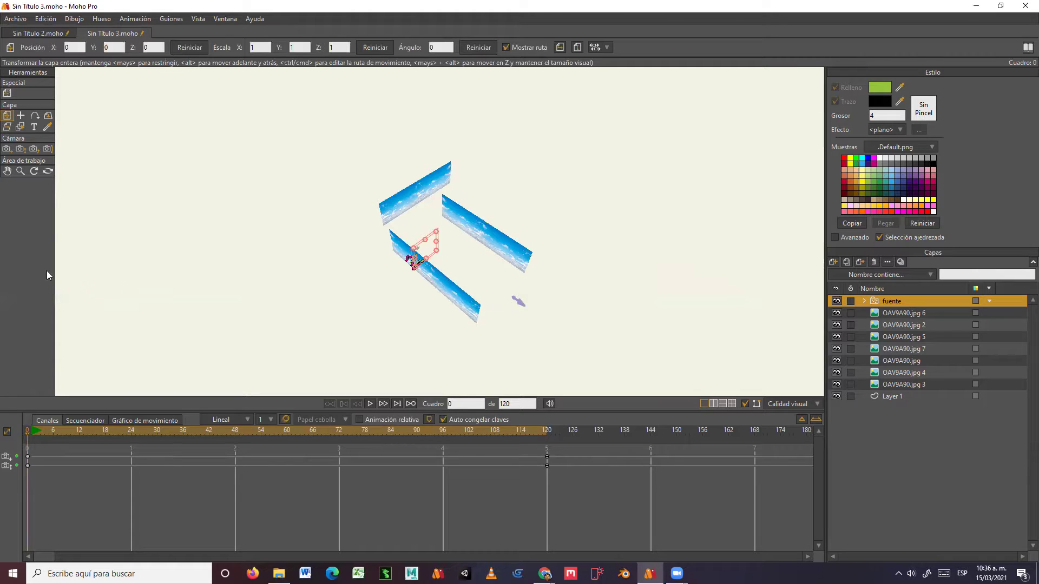
click(66, 48)
key(Return)
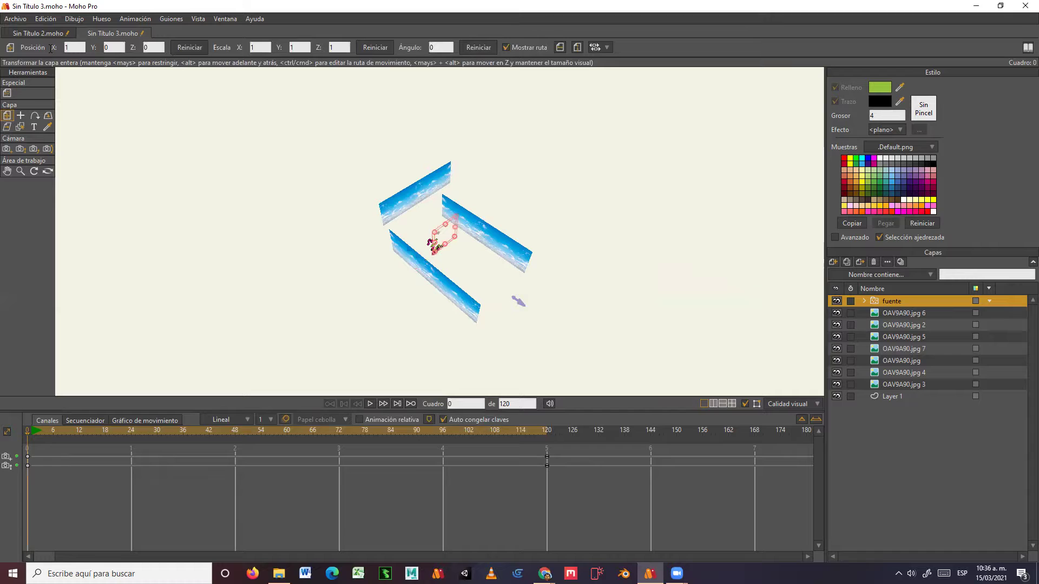
click(144, 48)
key(Return)
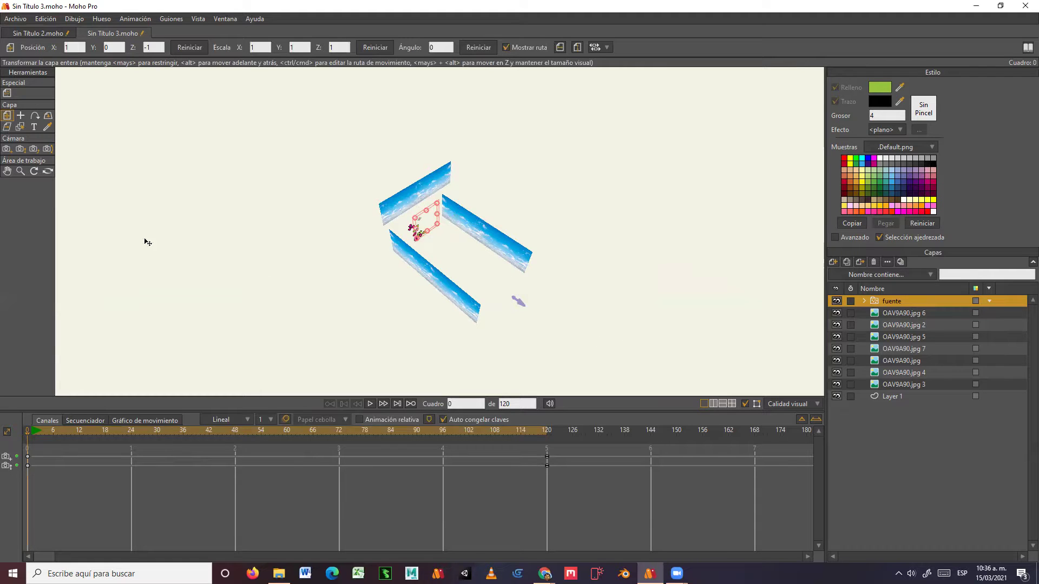
Raise the fuente layer to Y 1, check its placement among the walls and return to the camera view
click(47, 171)
drag(306, 299, 360, 234)
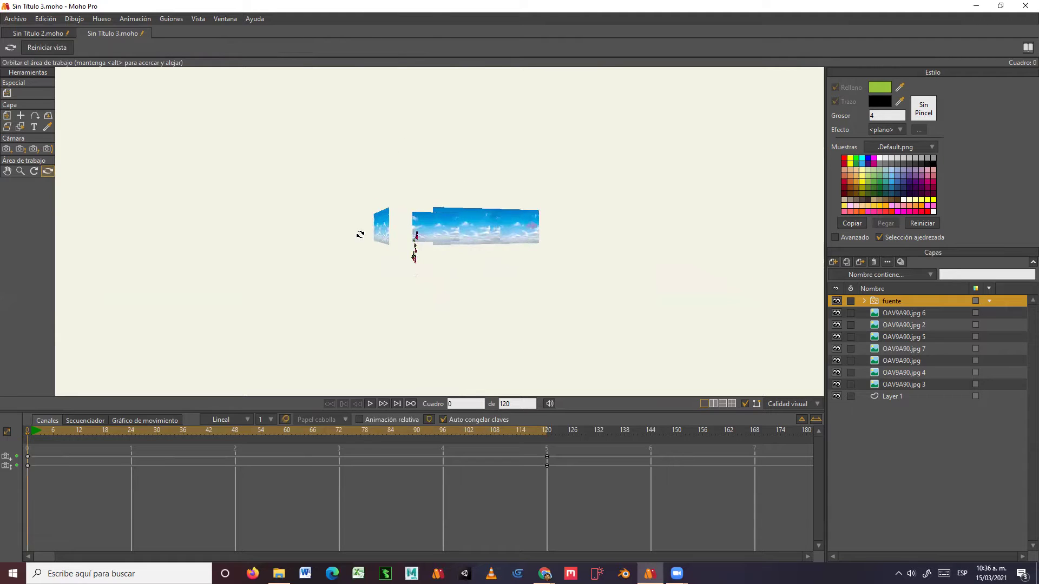
click(7, 115)
click(104, 48)
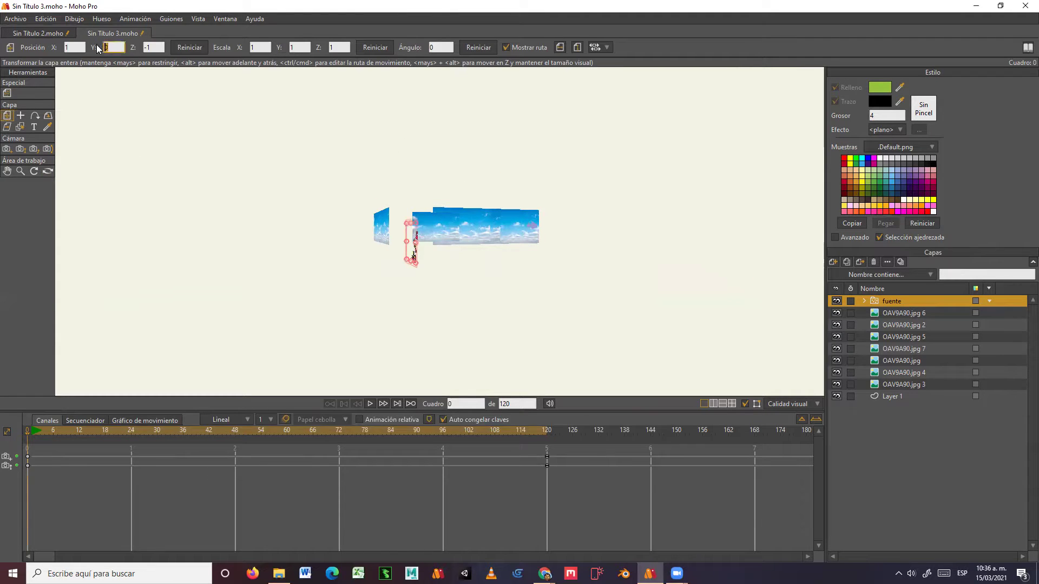
key(Return)
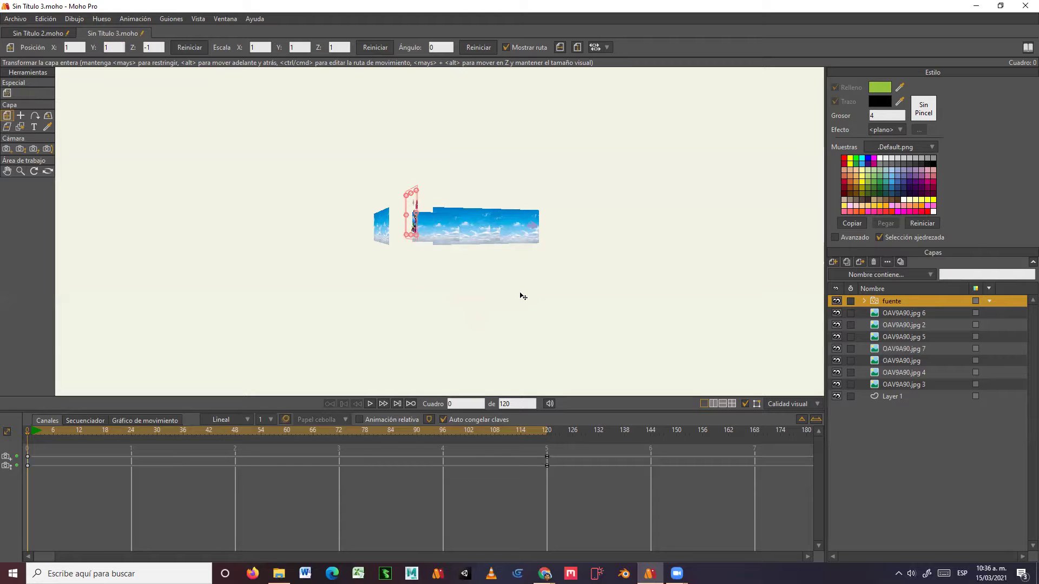
click(47, 171)
drag(475, 305, 242, 314)
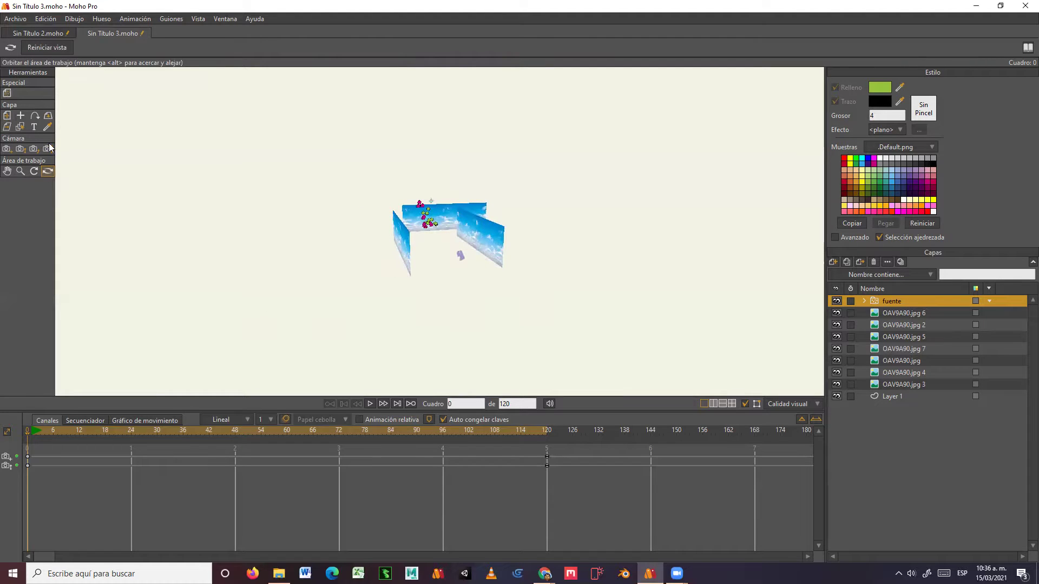
click(46, 47)
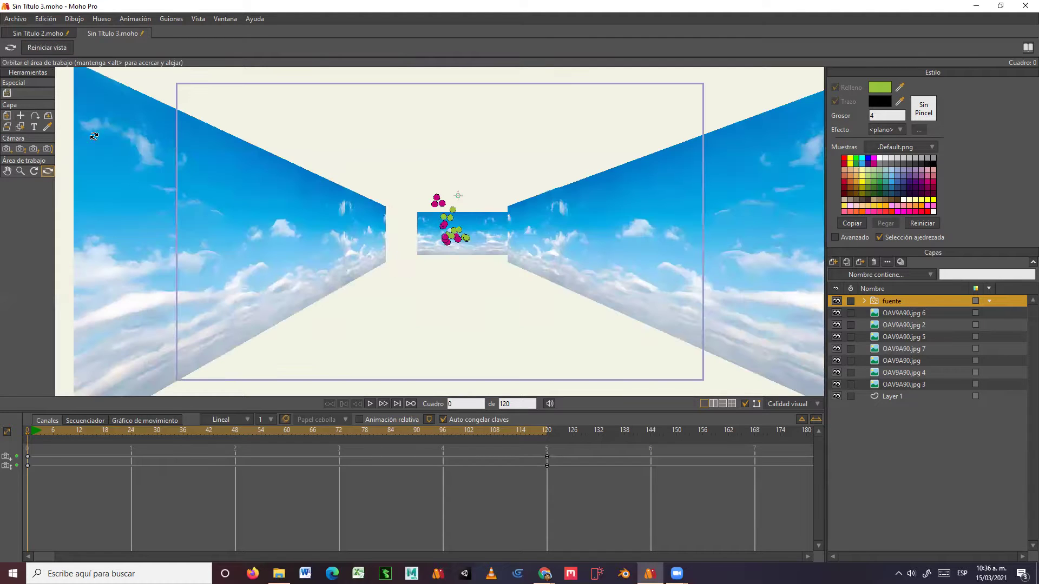
Adjust the fuente layer's particle lifetime and set its dispersion to 50, playing the animation before and after the change
click(369, 404)
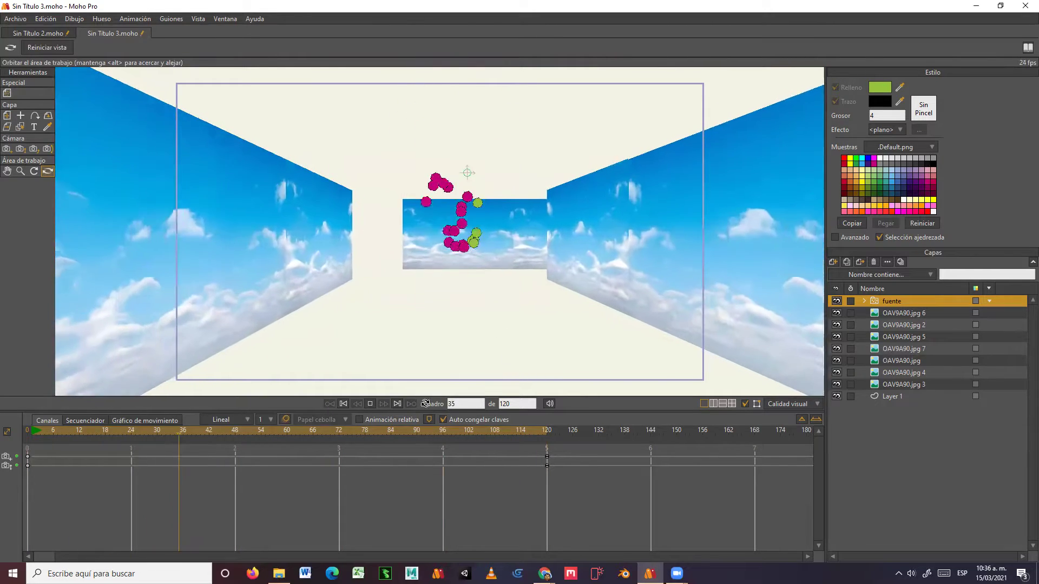
click(370, 403)
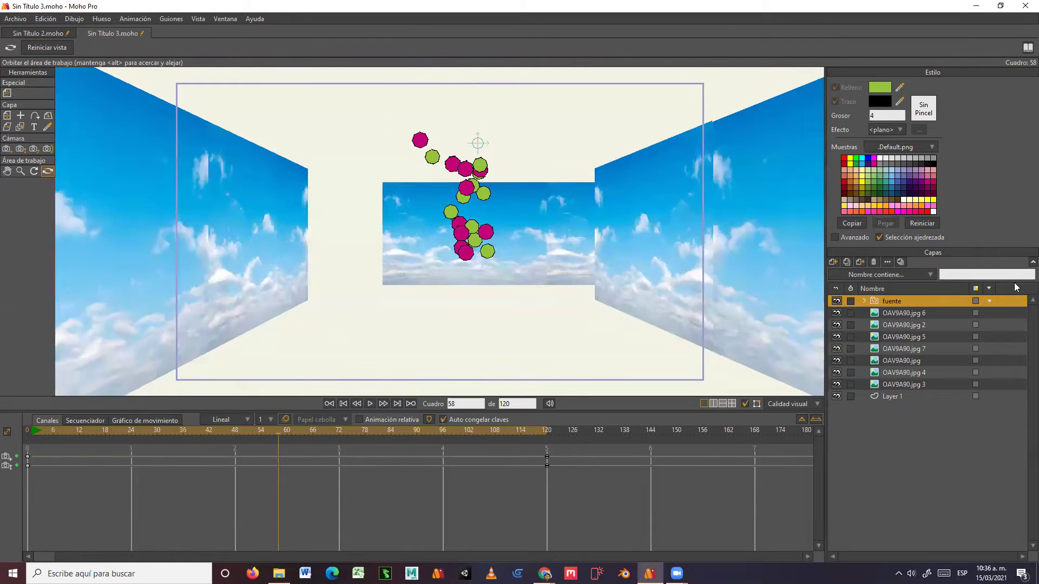
double_click(934, 302)
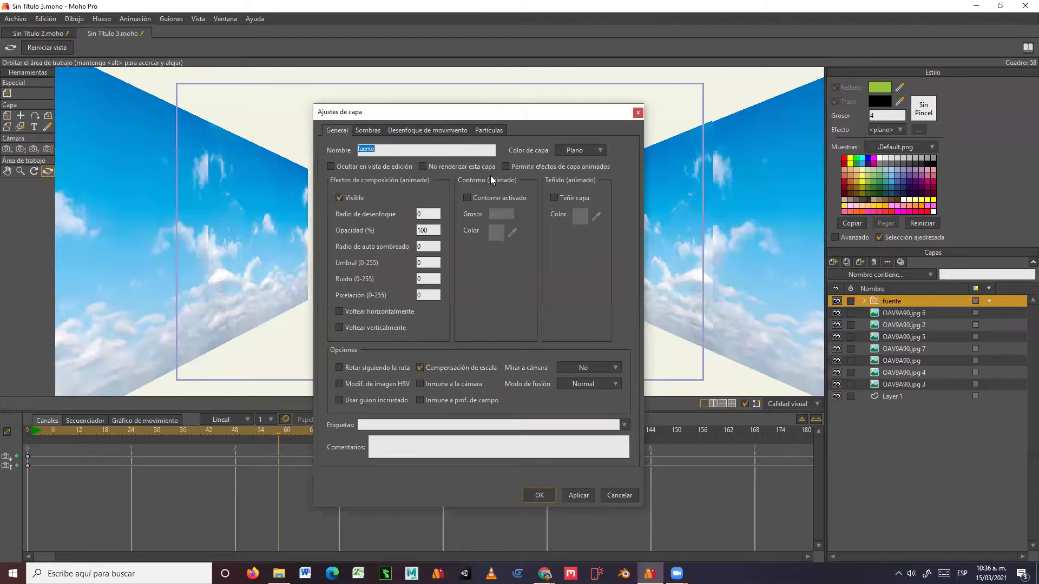
click(486, 128)
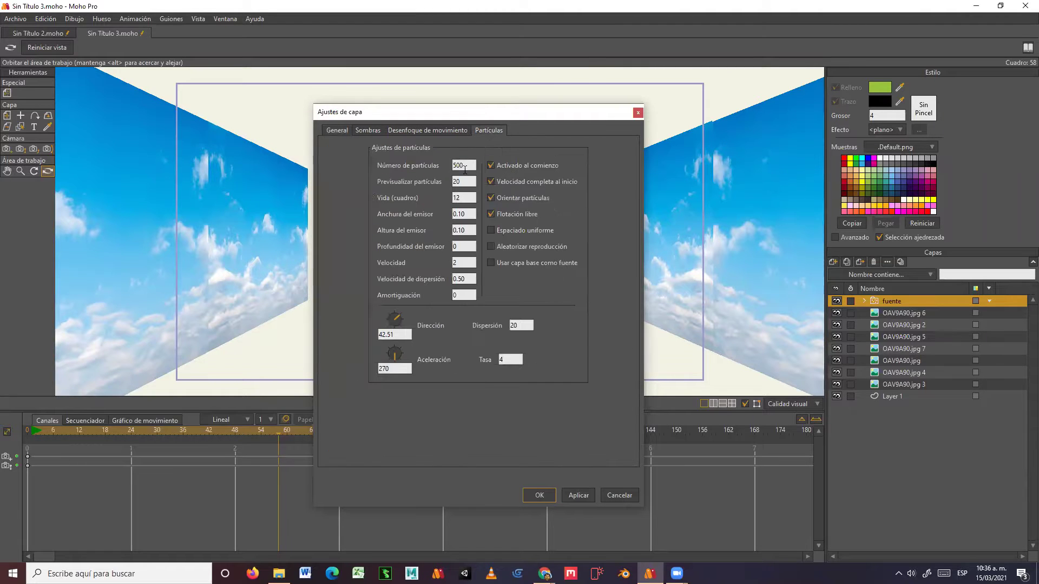
double_click(466, 198)
click(520, 326)
text(50)
click(579, 494)
click(547, 496)
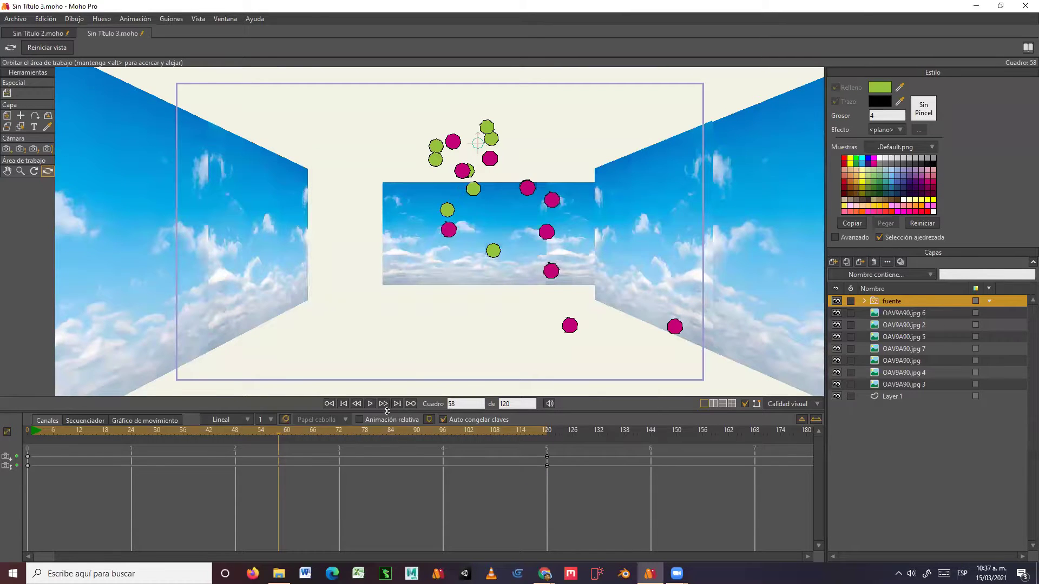
click(369, 403)
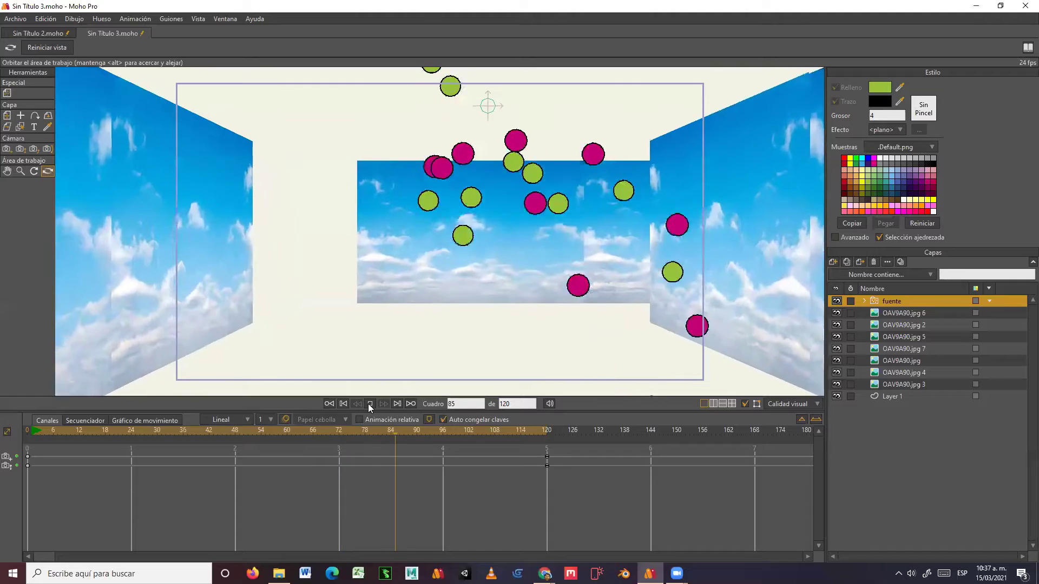